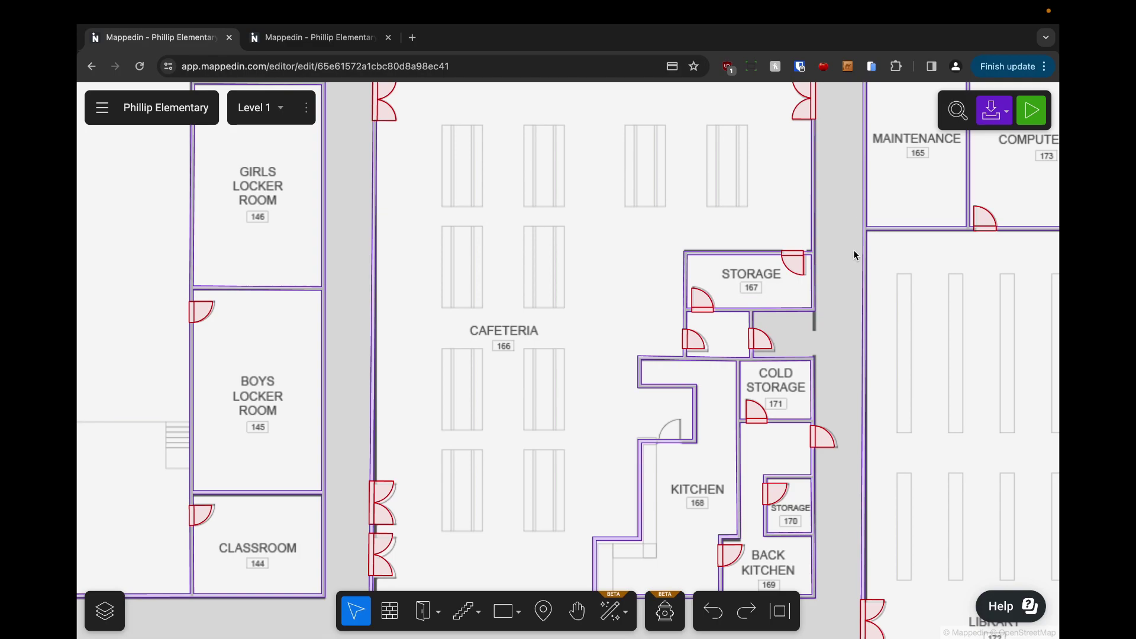
# Place a Rectangle Desk on the top-left cafeteria table and select it to show its Desk details.
pyautogui.click(510, 613)
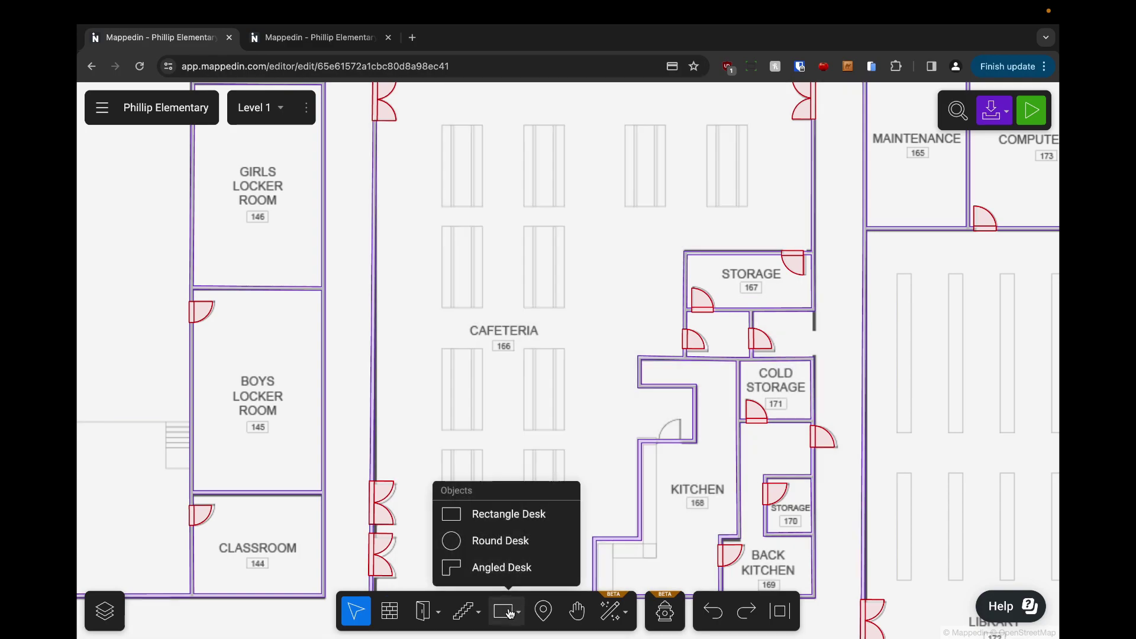
pyautogui.click(500, 514)
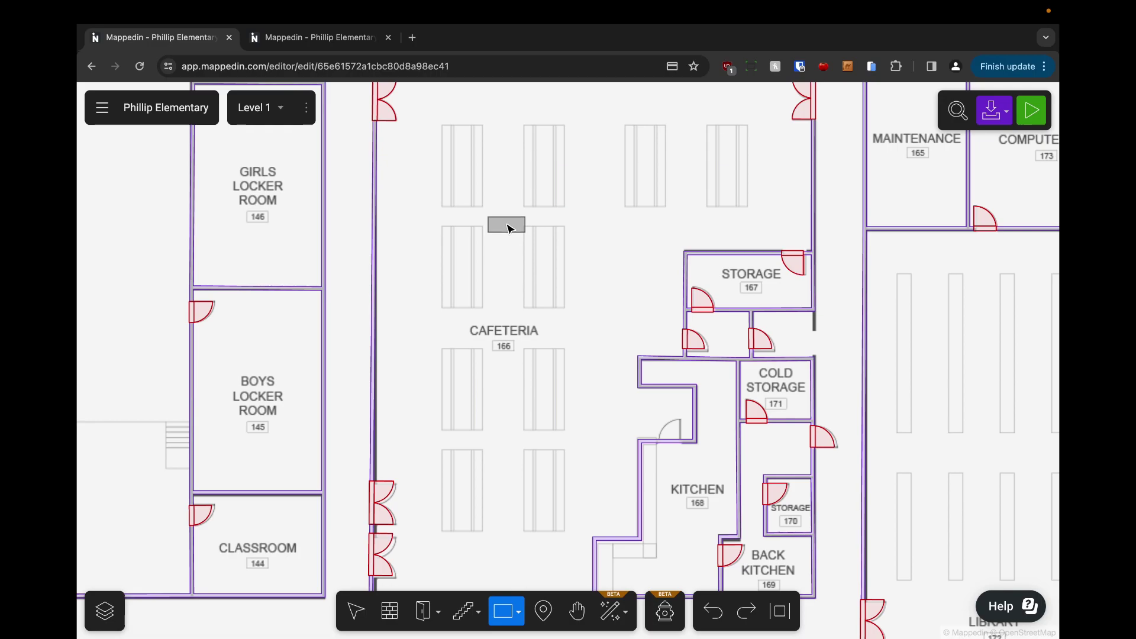
pyautogui.scroll(4, 468, 118)
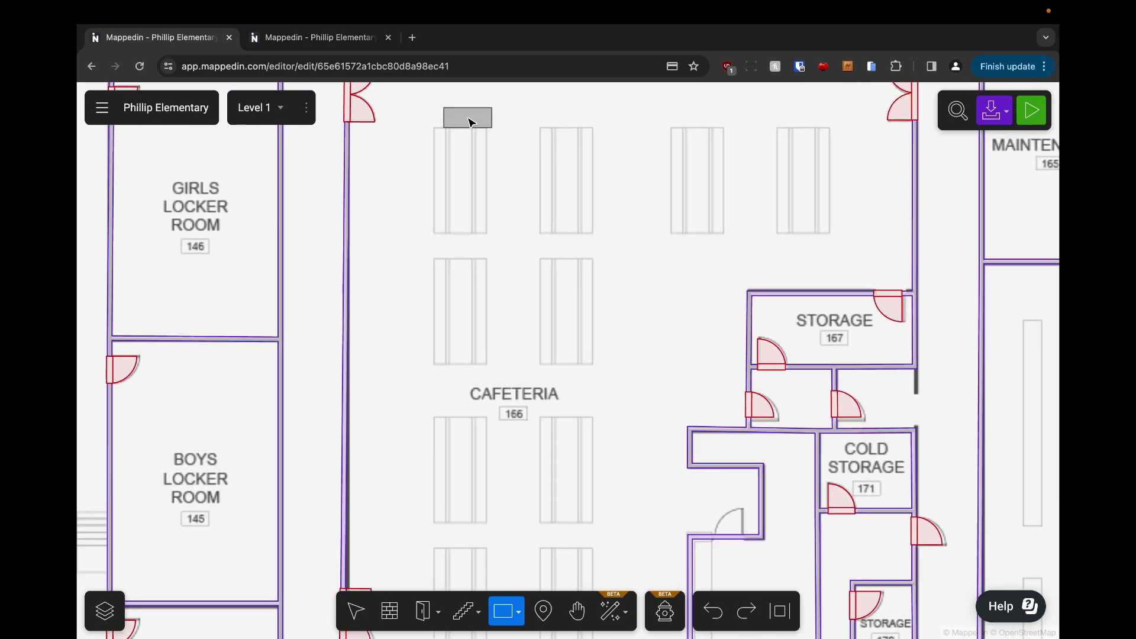
pyautogui.scroll(2, 464, 136)
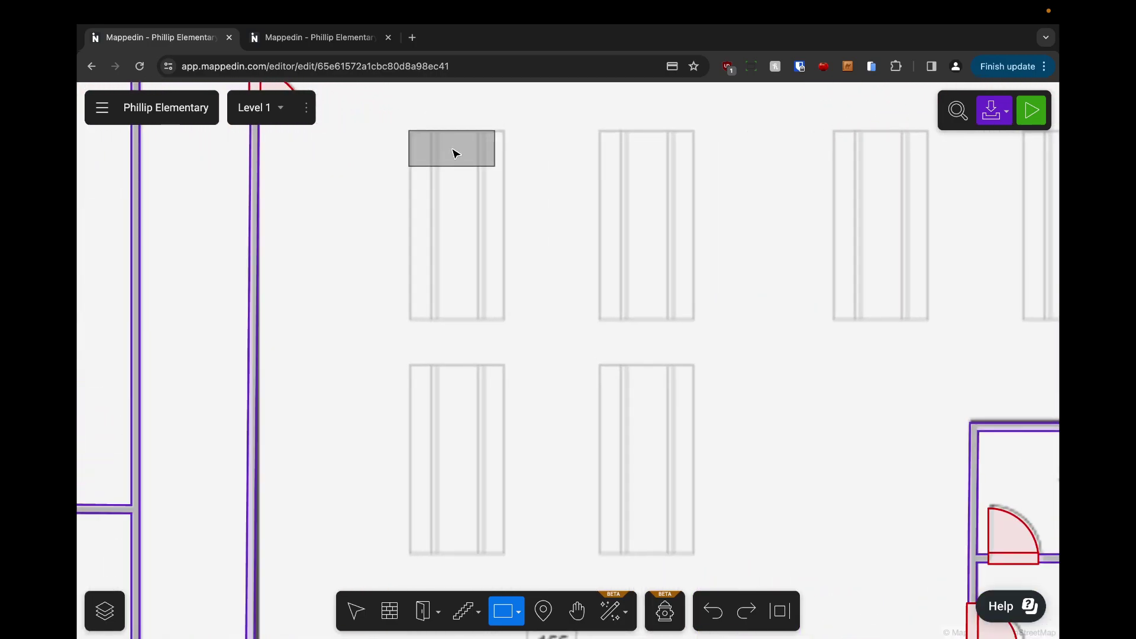
pyautogui.click(455, 153)
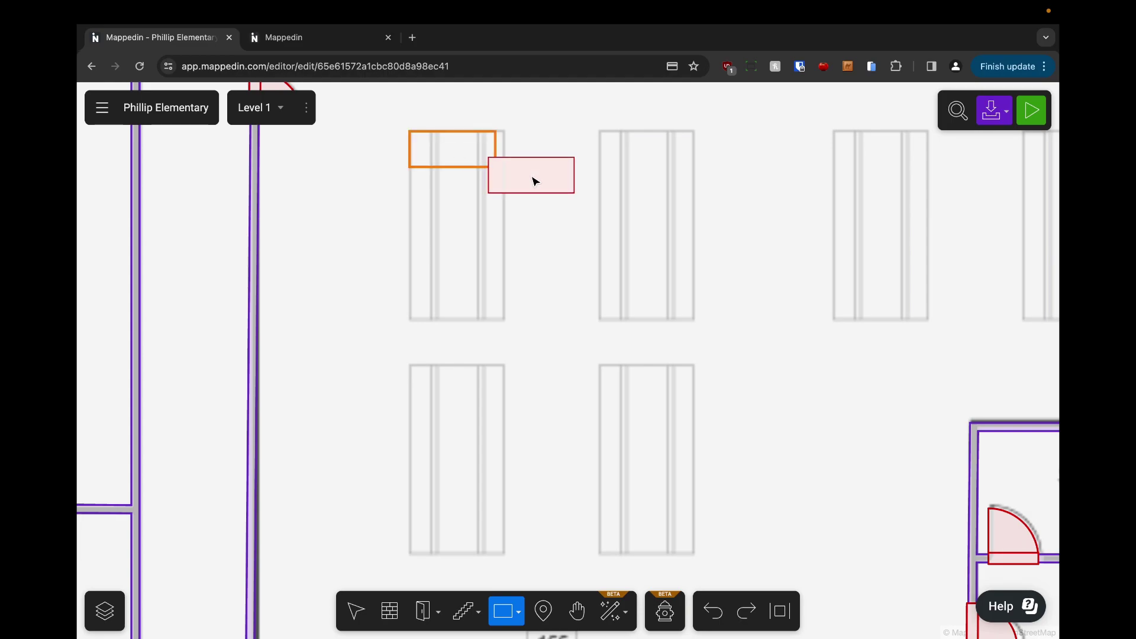
pyautogui.press('Escape')
pyautogui.click(467, 148)
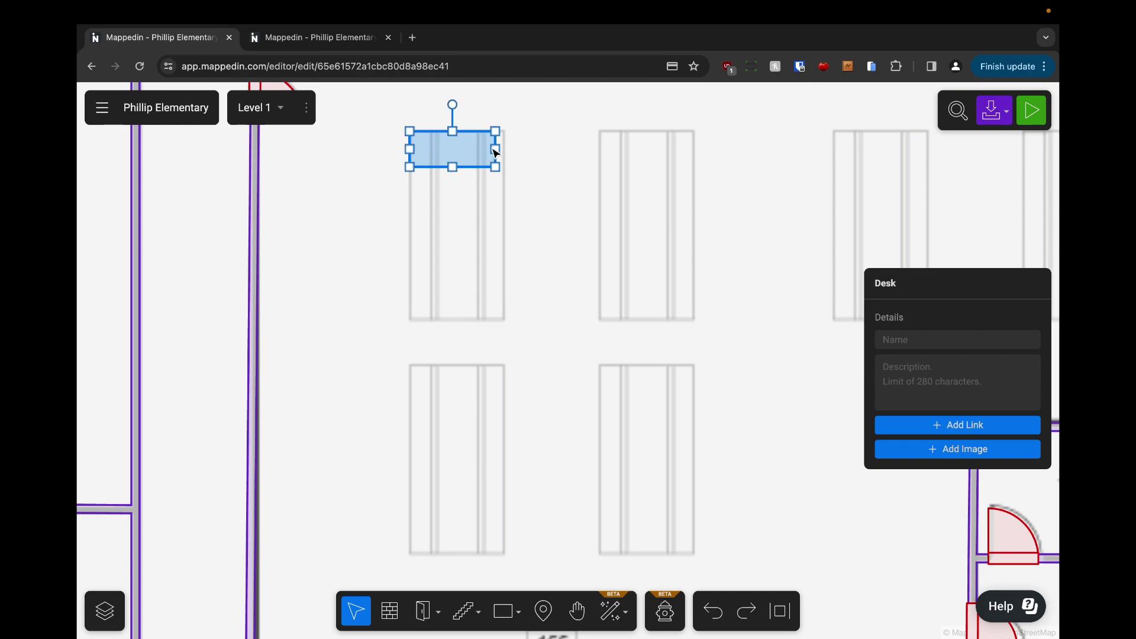
# Stretch the desk over the whole first cafeteria table and drag a copy toward the second table.
pyautogui.moveTo(499, 153); pyautogui.dragTo(459, 322)
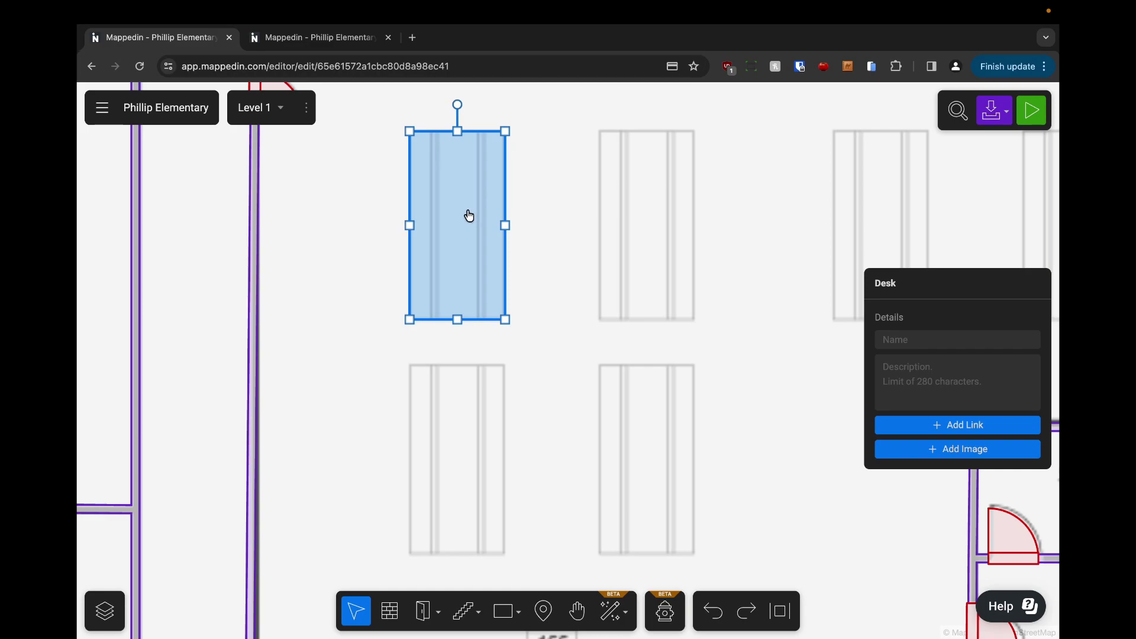
pyautogui.moveTo(483, 217); pyautogui.dragTo(465, 292)
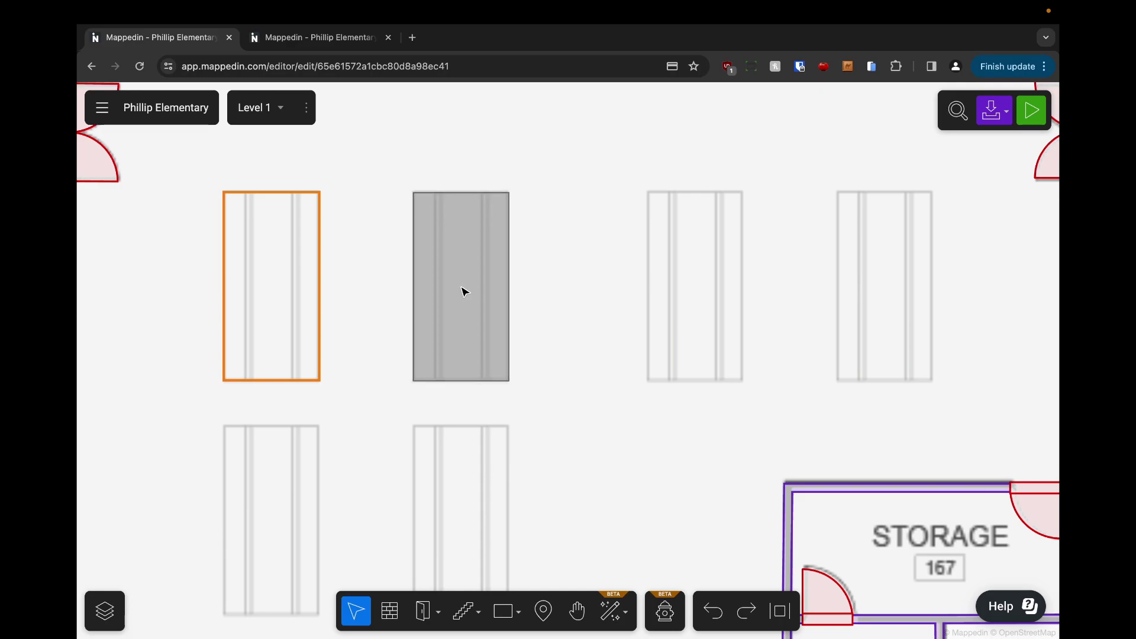
# Drop desk copies on the three remaining top-row tables and both second-row tables.
pyautogui.click(464, 291)
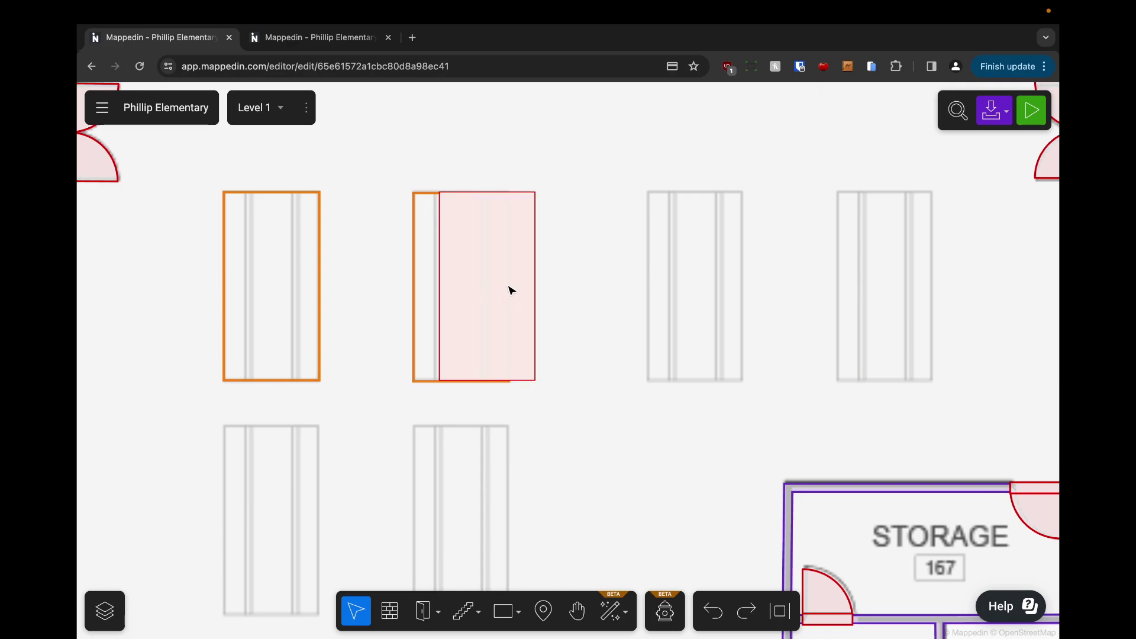
pyautogui.click(699, 290)
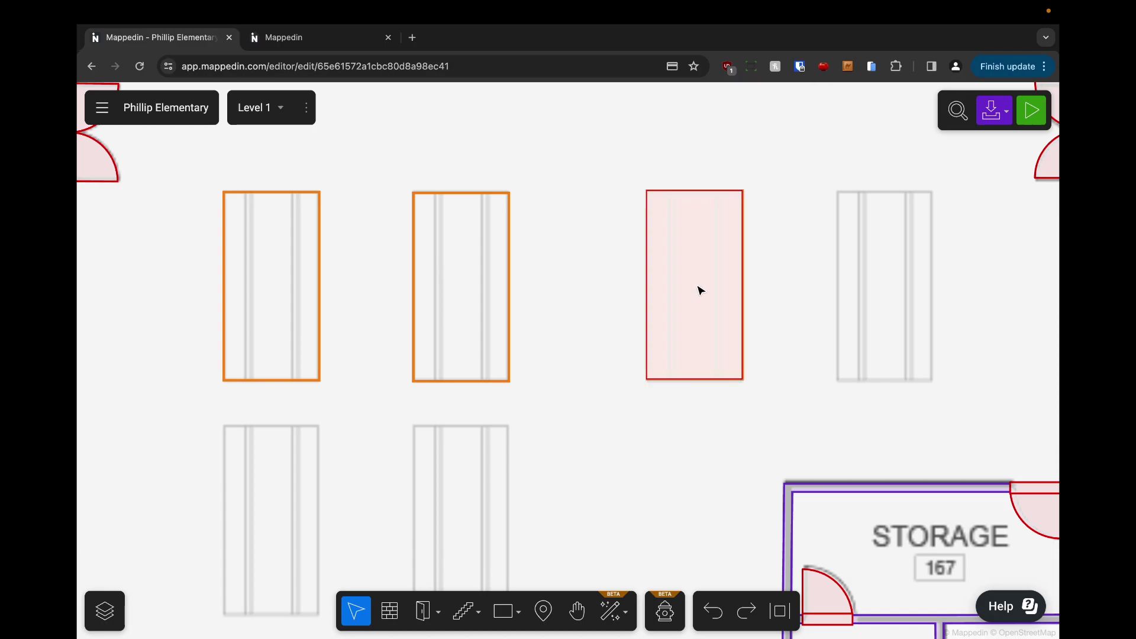
pyautogui.click(889, 291)
pyautogui.moveTo(566, 441); pyautogui.dragTo(702, 213)
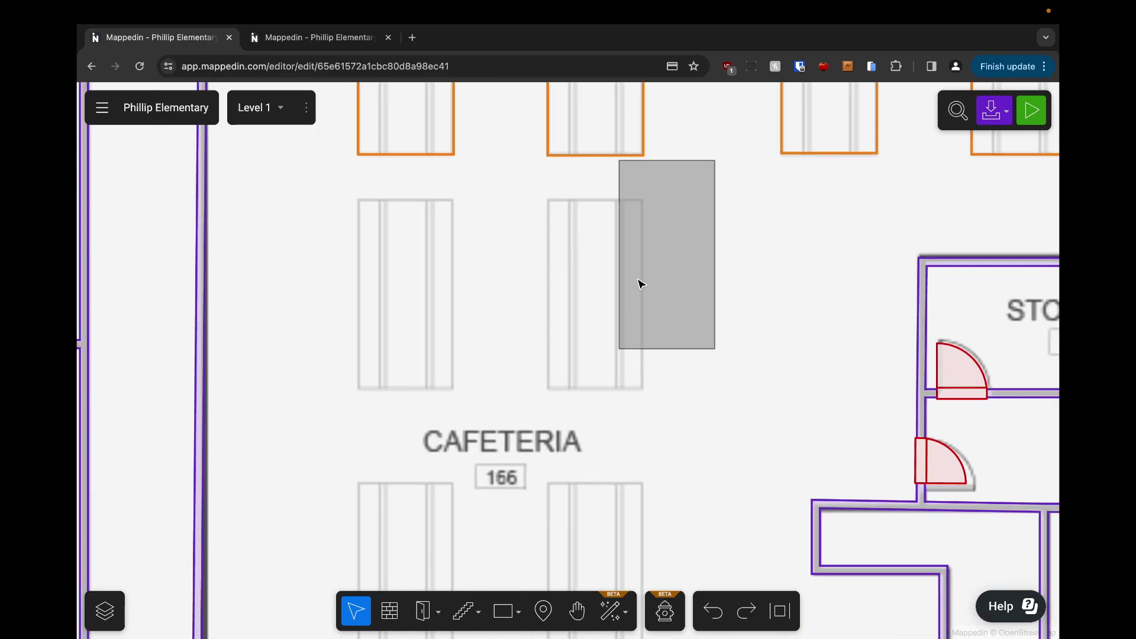
pyautogui.scroll(-3, 533, 313)
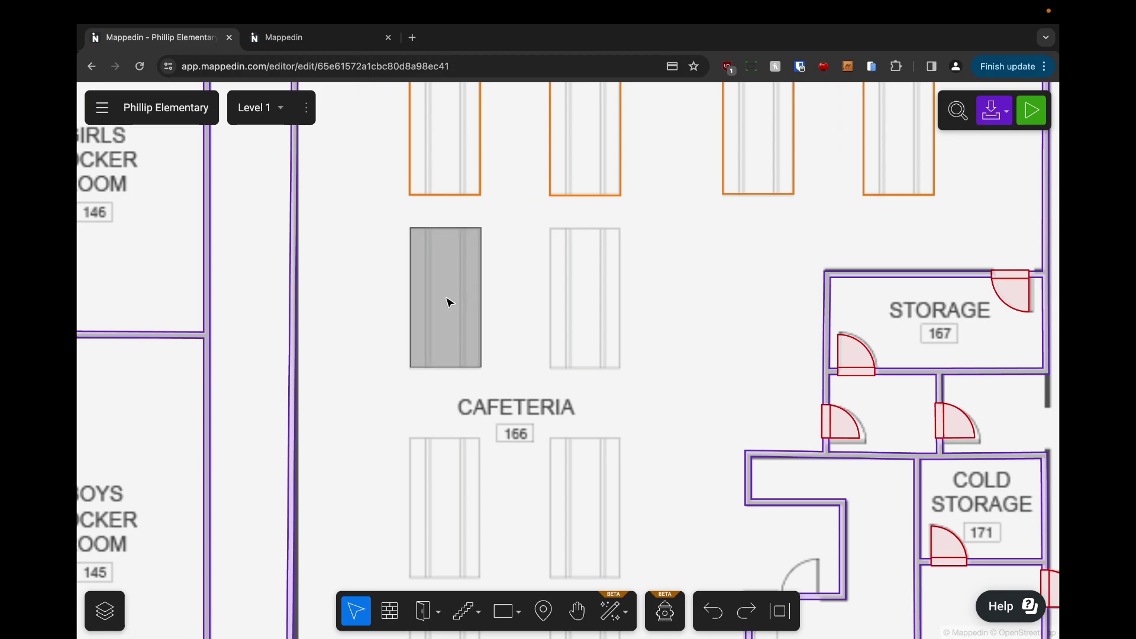
pyautogui.click(449, 303)
pyautogui.click(588, 301)
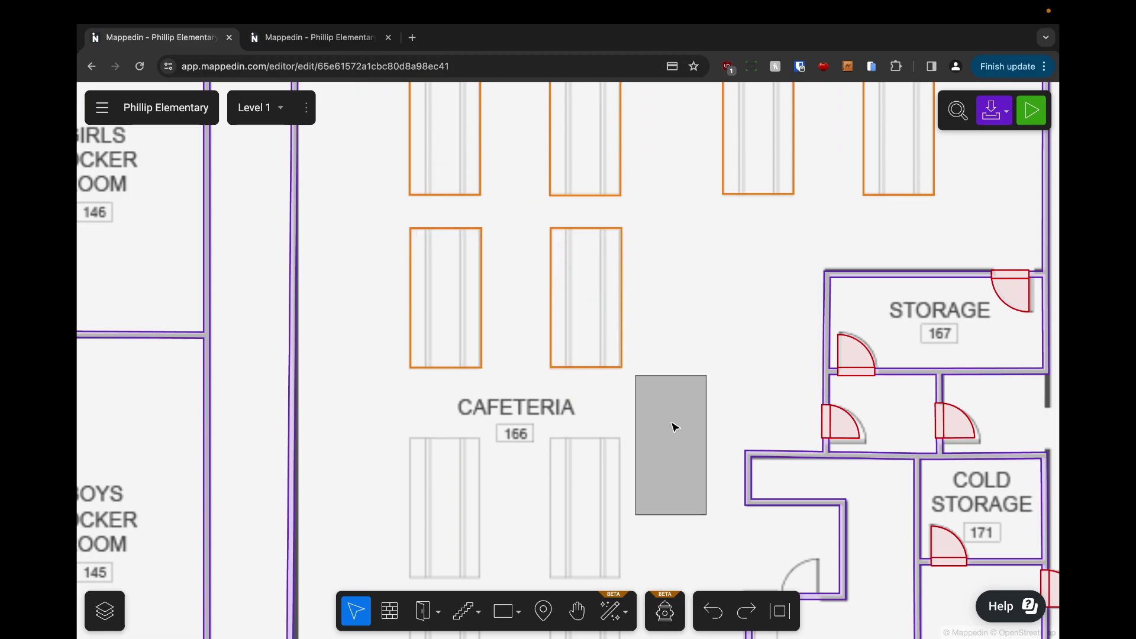
# Drop desk copies on the third-row and bottom-row table pairs, then stop placing copies.
pyautogui.scroll(-3, 702, 229)
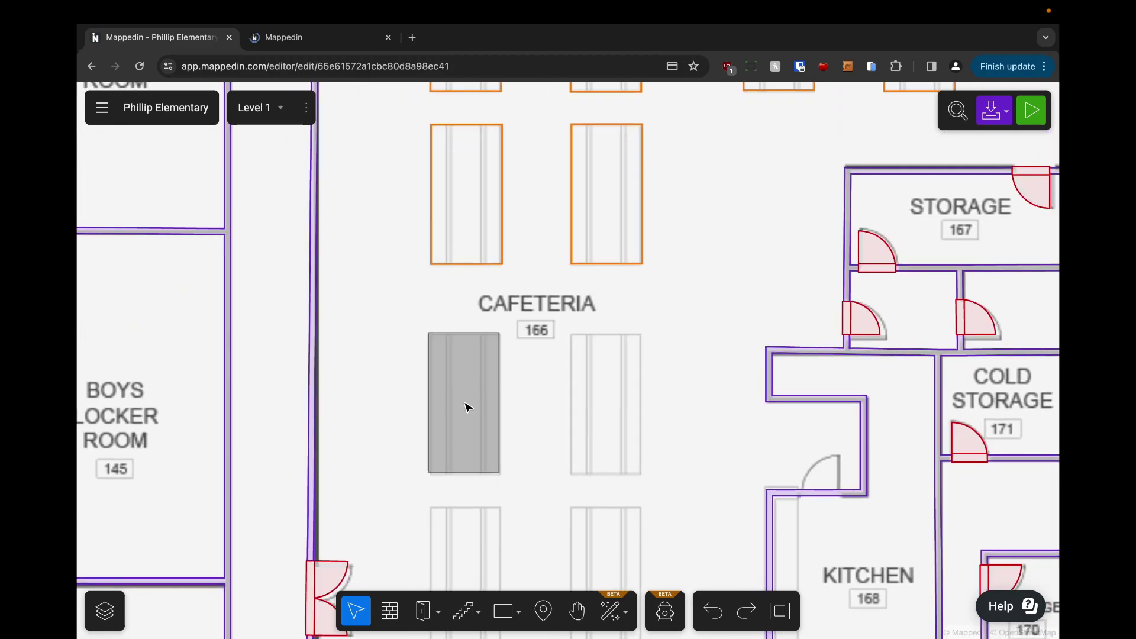
pyautogui.click(467, 407)
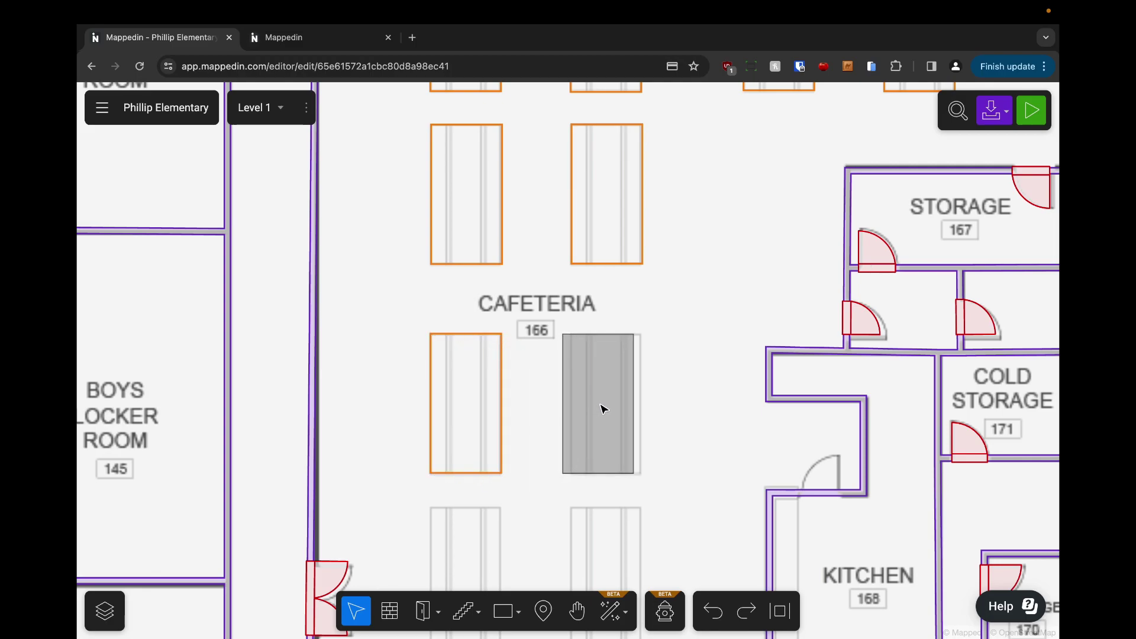
pyautogui.scroll(-5, 710, 423)
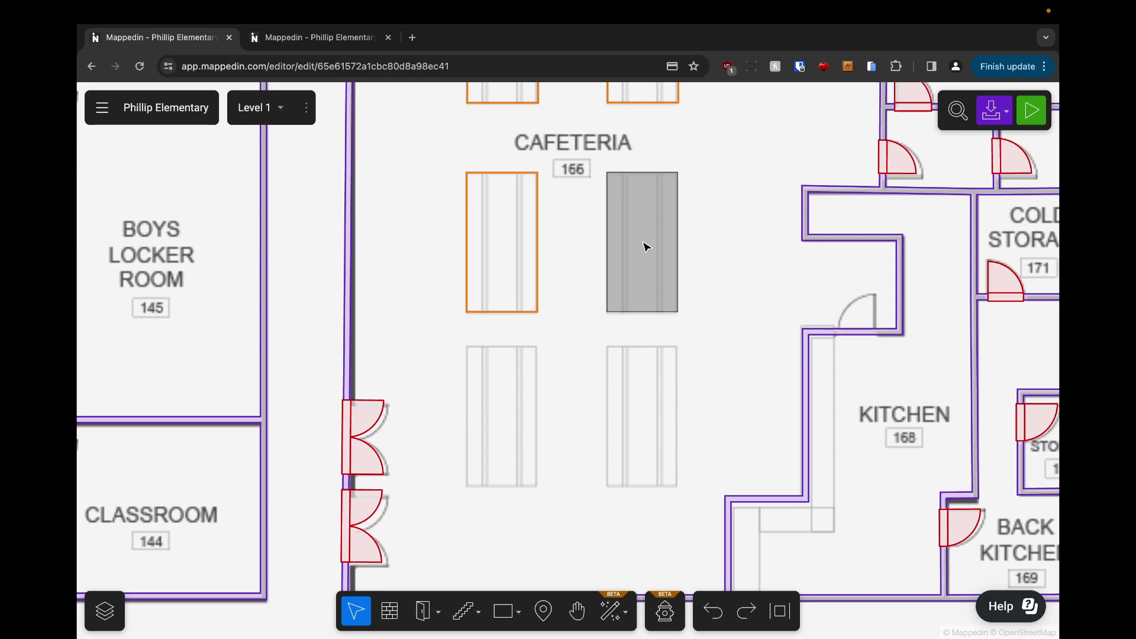
pyautogui.click(642, 246)
pyautogui.click(504, 420)
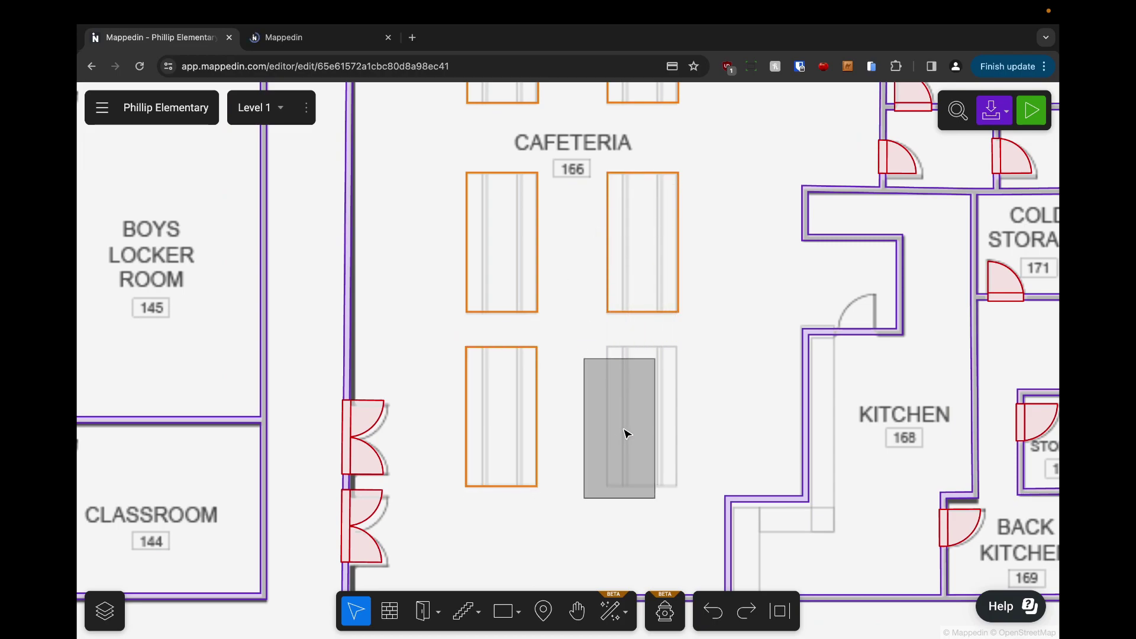
pyautogui.click(646, 420)
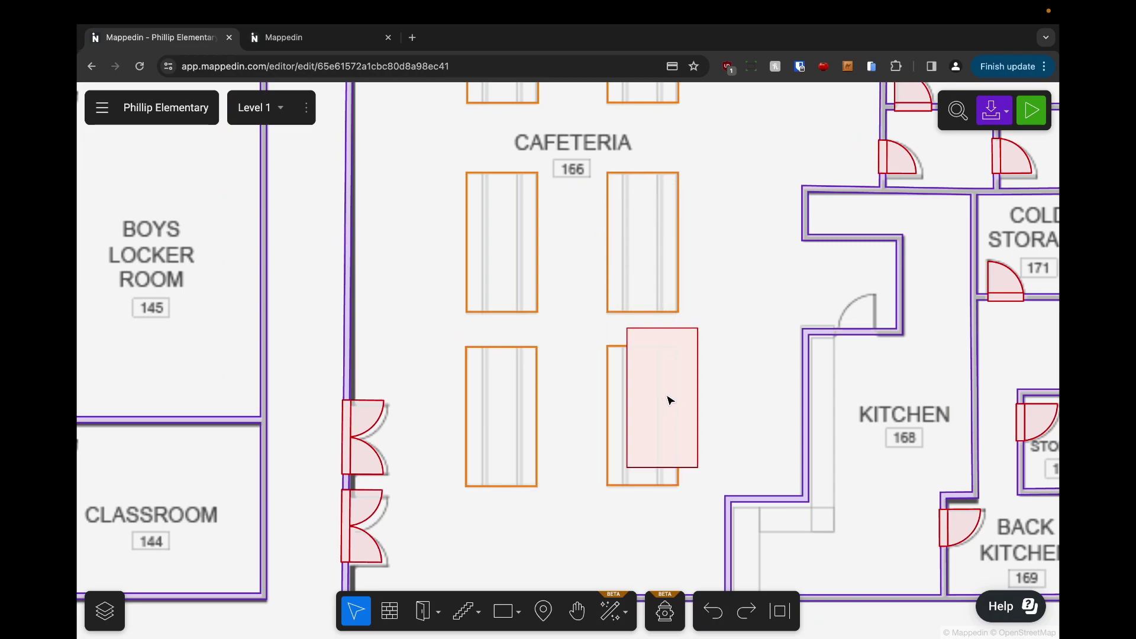
pyautogui.press('Escape')
# Zoom out, pan across to the Library, and zoom in on its tables and round chairs.
pyautogui.scroll(-10, 715, 367)
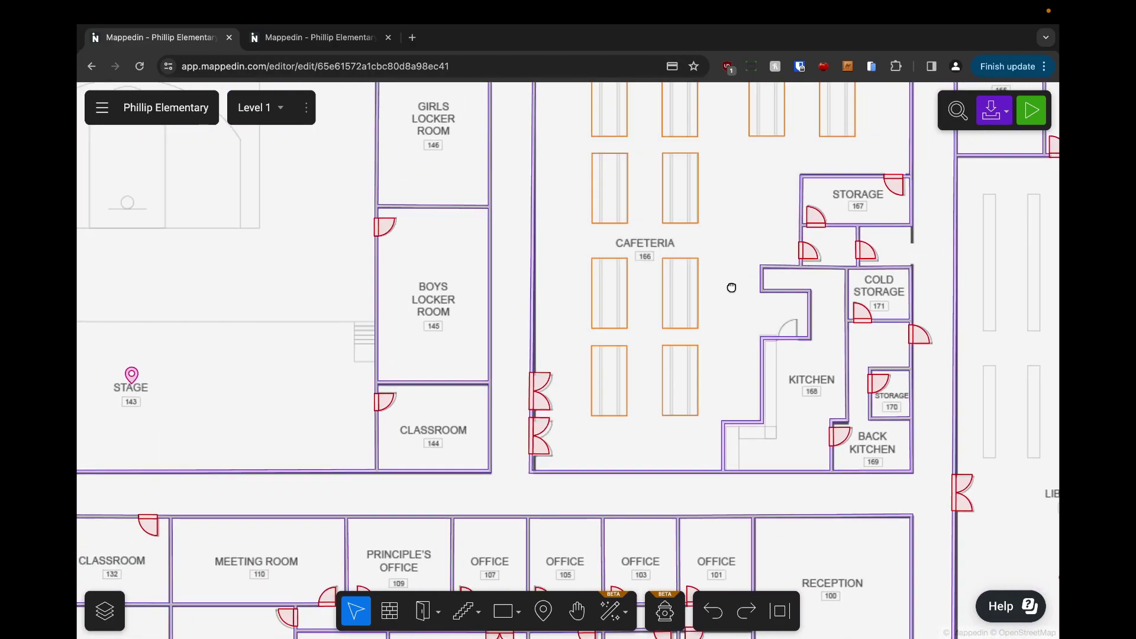
pyautogui.scroll(5, 803, 287)
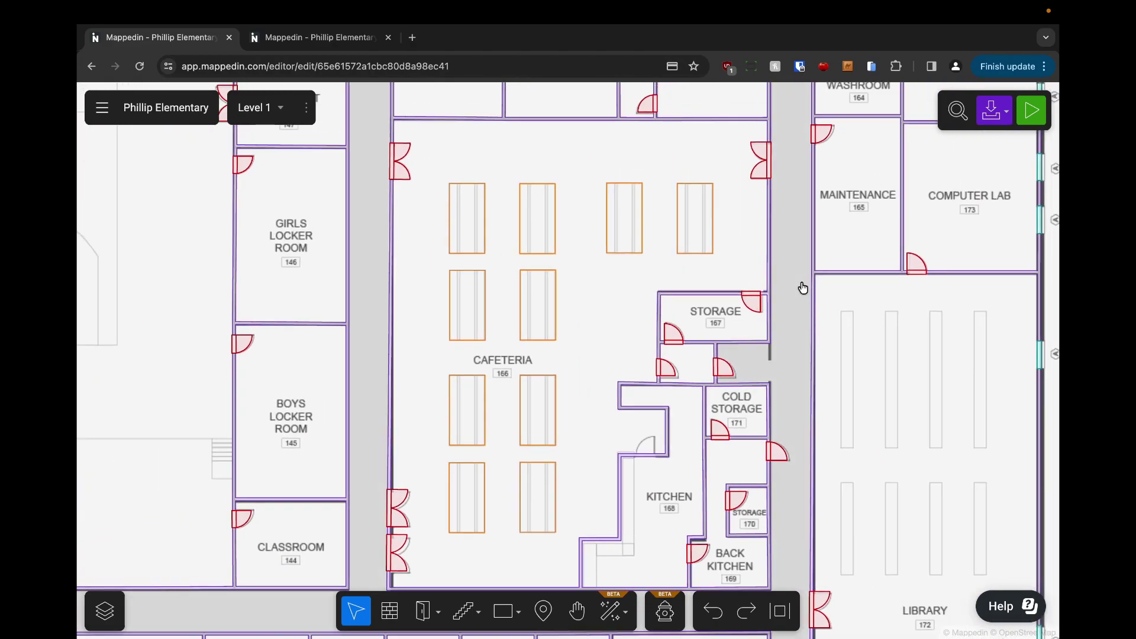
pyautogui.moveTo(791, 318); pyautogui.dragTo(603, 190)
pyautogui.moveTo(686, 413); pyautogui.dragTo(655, 279)
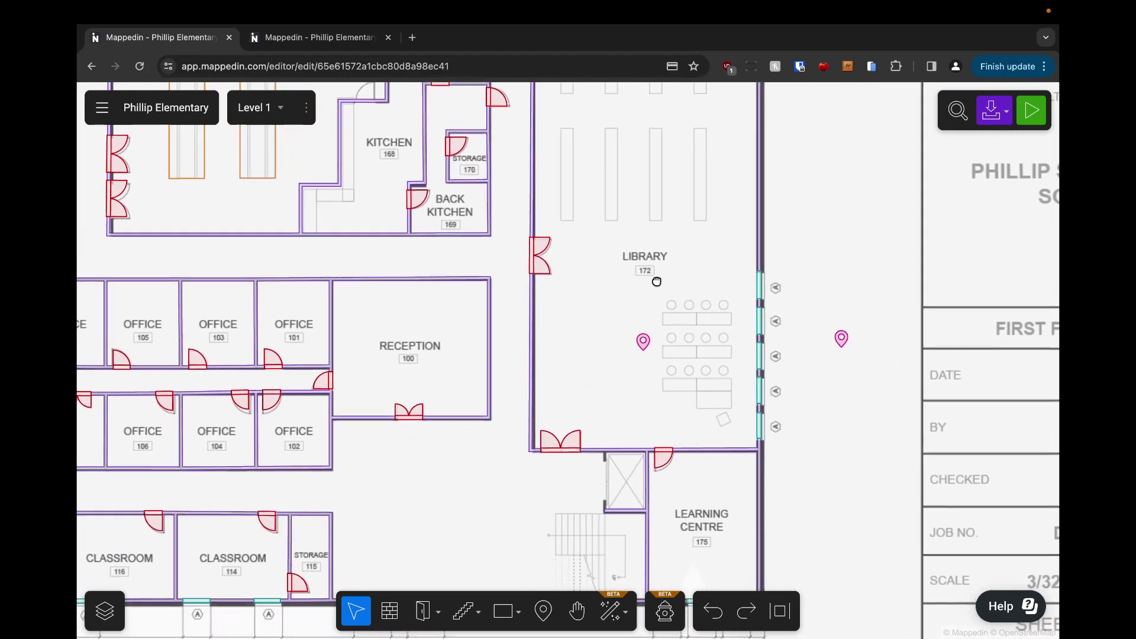
pyautogui.scroll(5, 690, 398)
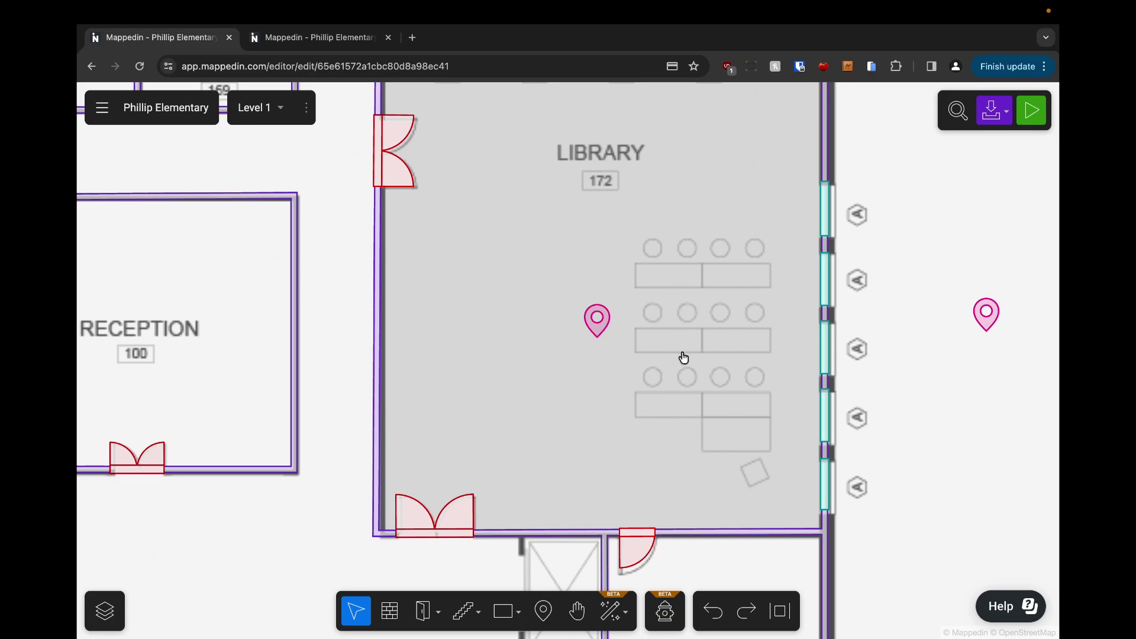
pyautogui.scroll(3, 700, 372)
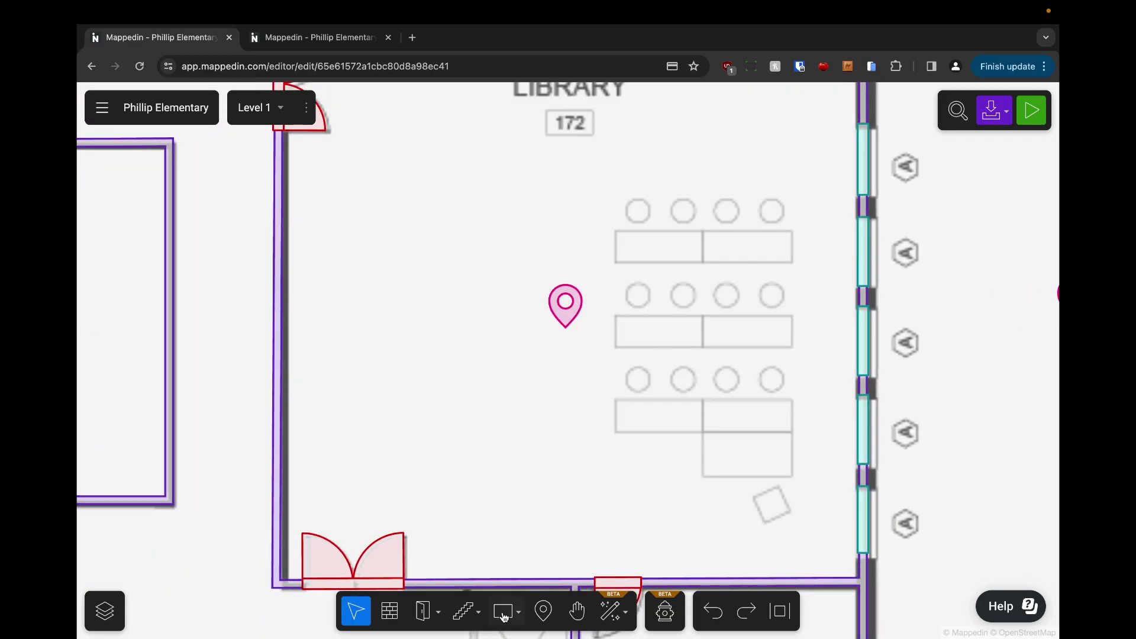
# Place a Rectangle Desk over the top-left table in the Library.
pyautogui.click(507, 613)
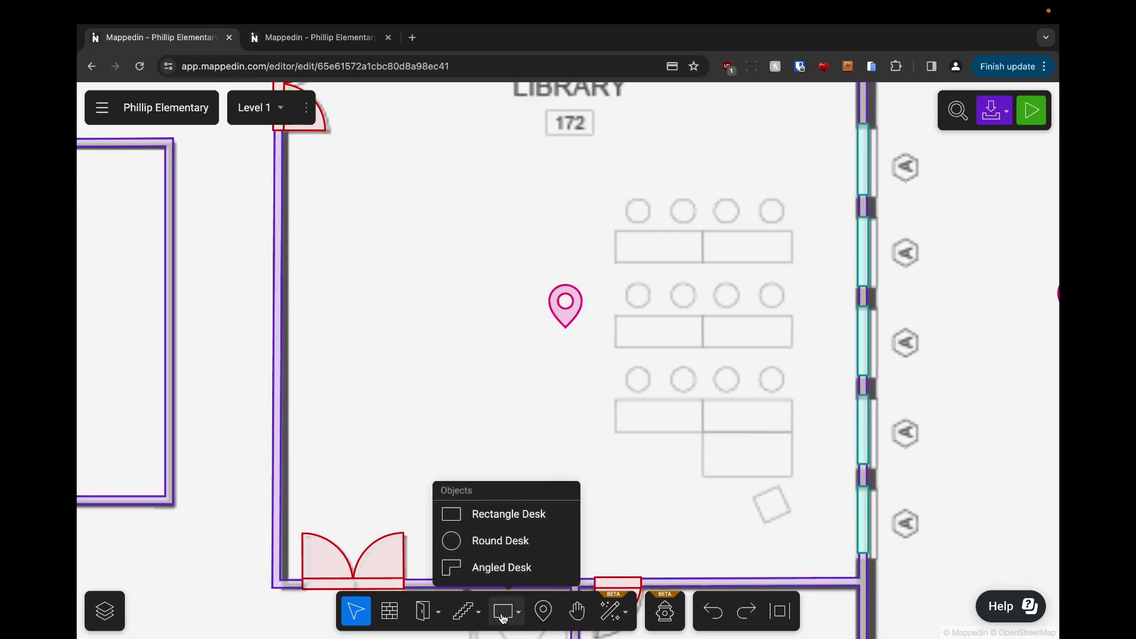
pyautogui.click(513, 522)
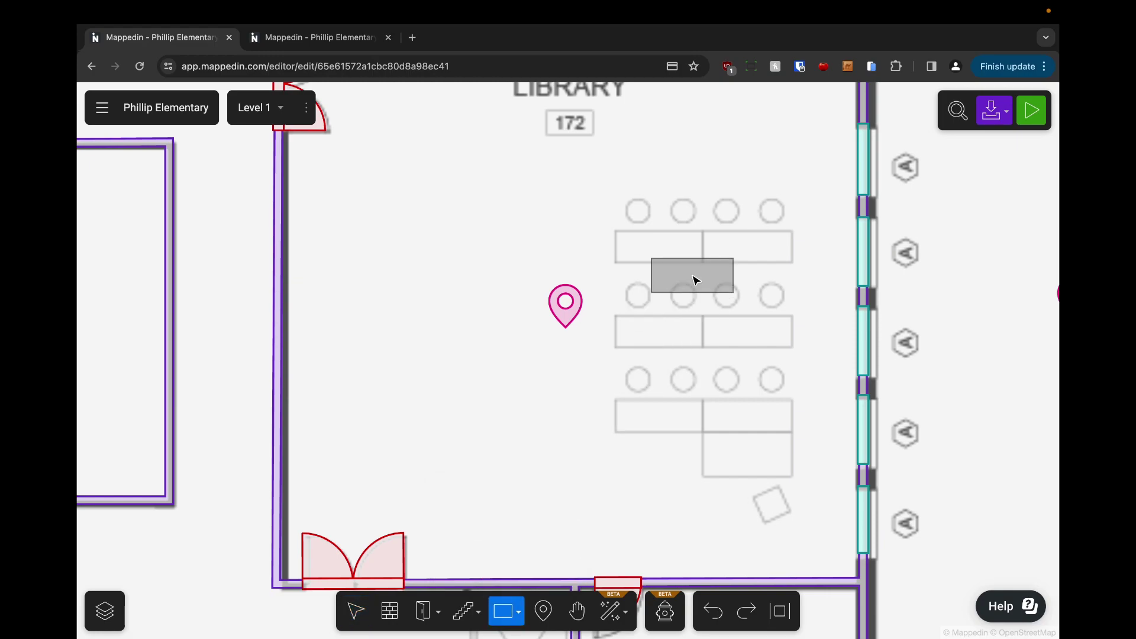
pyautogui.scroll(2, 700, 228)
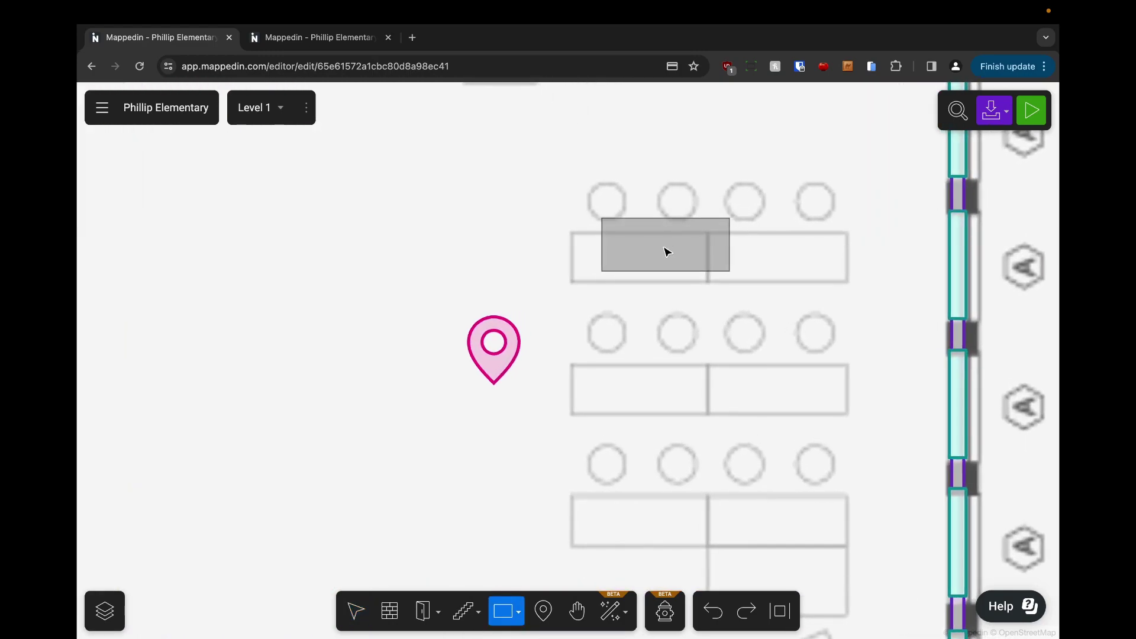
pyautogui.click(637, 262)
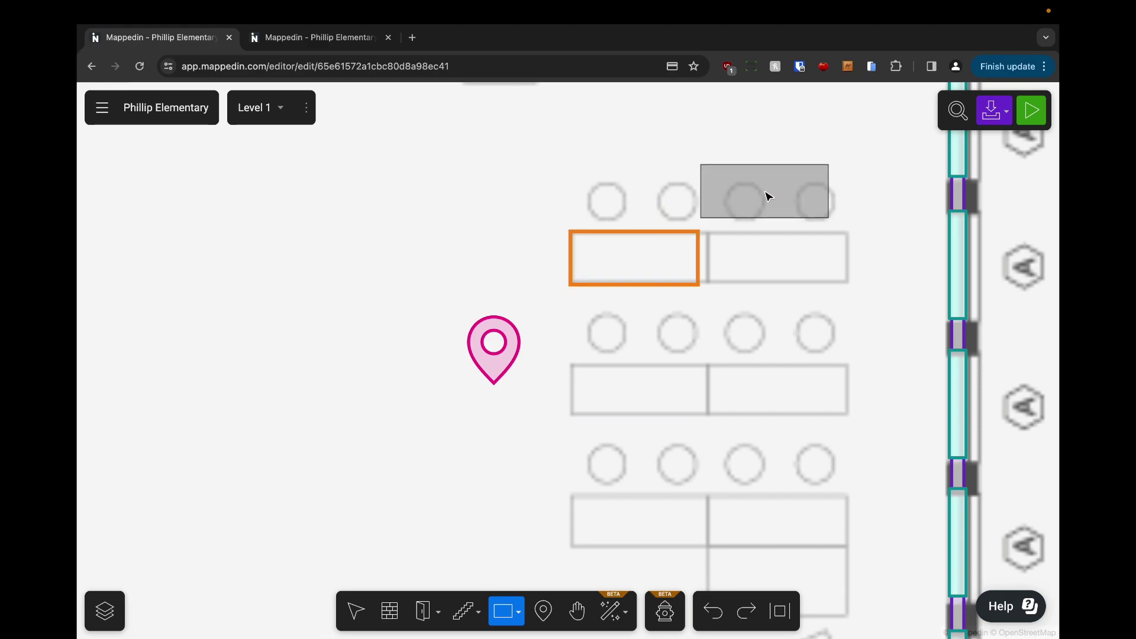
pyautogui.press('Escape')
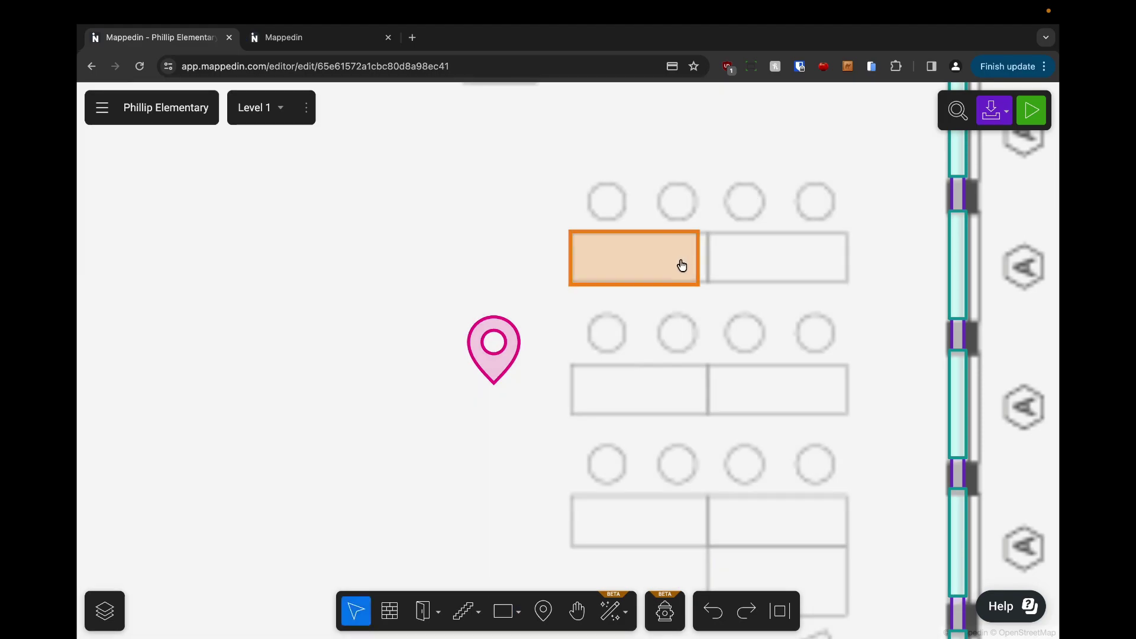
# Widen the Library desk to the table's right edge and shorten it to the table's height.
pyautogui.click(682, 265)
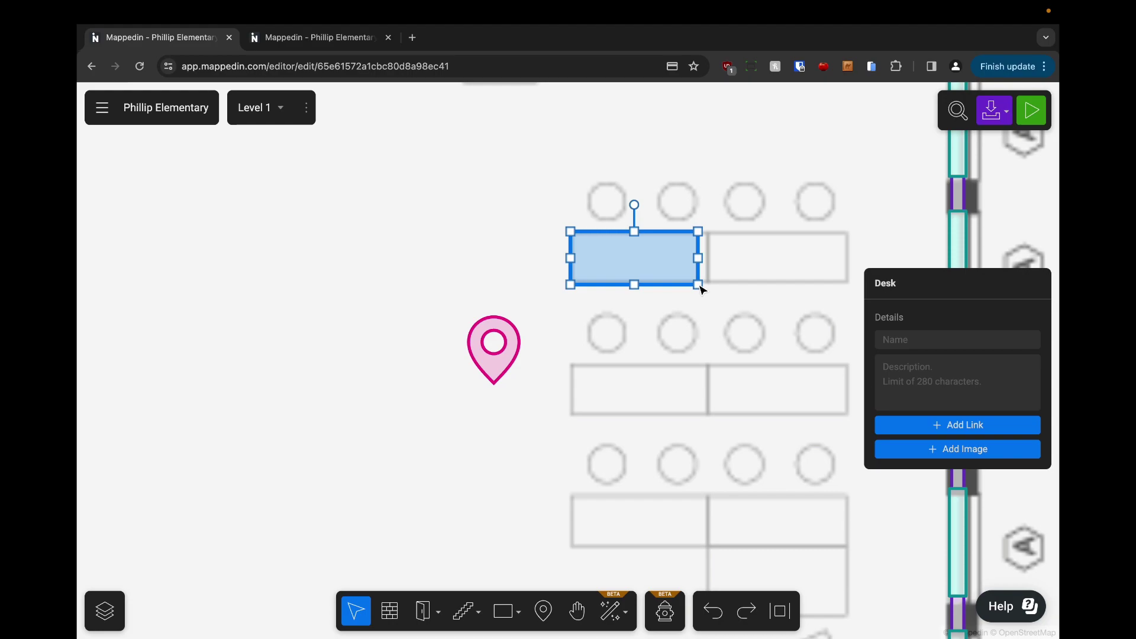
pyautogui.scroll(5, 700, 288)
pyautogui.moveTo(700, 243); pyautogui.dragTo(720, 247)
pyautogui.moveTo(591, 294); pyautogui.dragTo(592, 289)
pyautogui.scroll(-3, 593, 289)
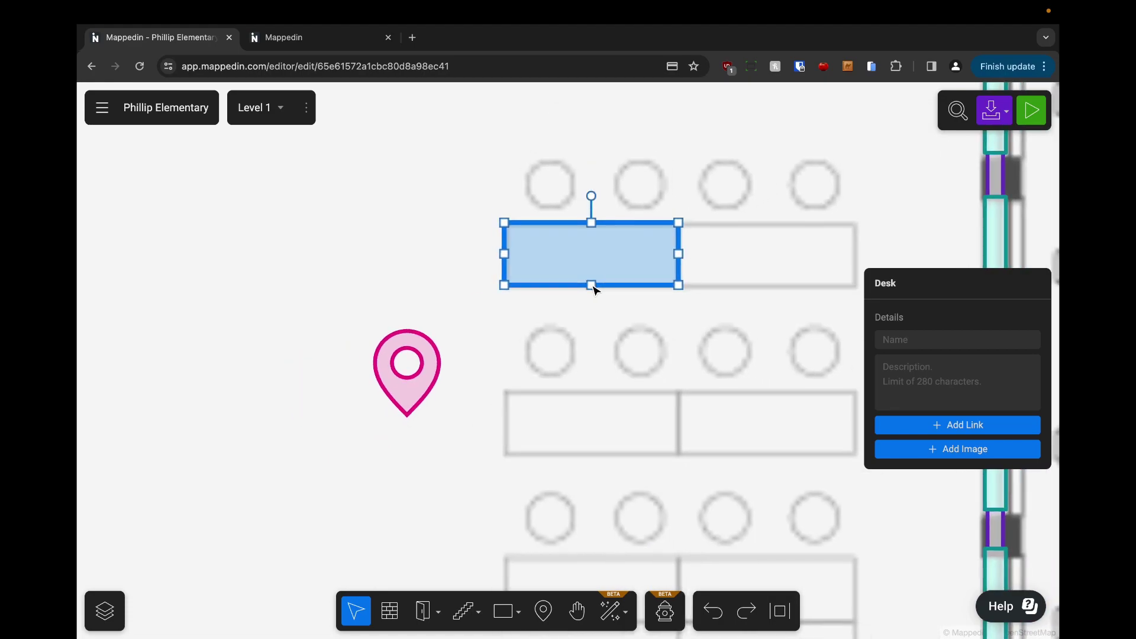
pyautogui.scroll(-4, 594, 289)
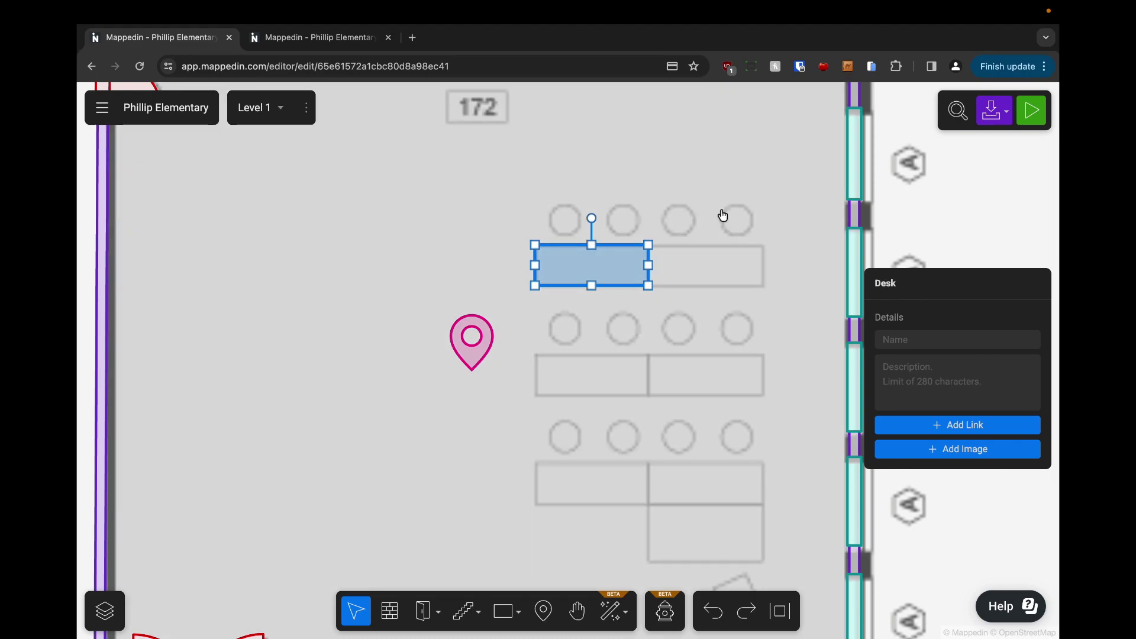
# Convert the top-right, both middle-row pairs and the lowest Library table outlines into desks.
pyautogui.click(722, 215)
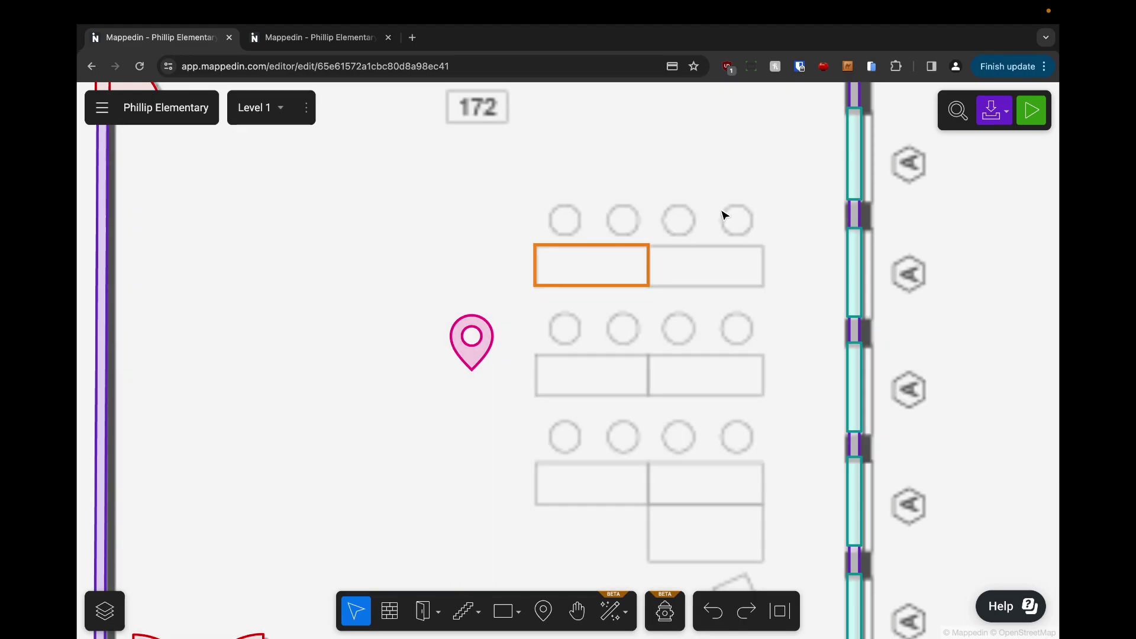
pyautogui.click(711, 269)
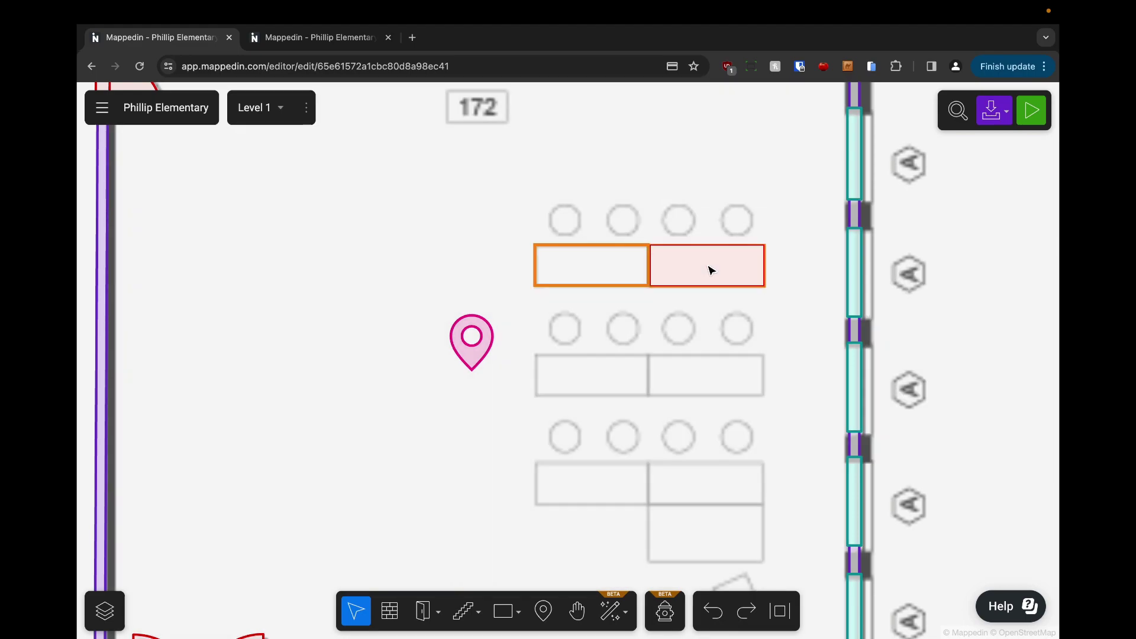
pyautogui.click(592, 378)
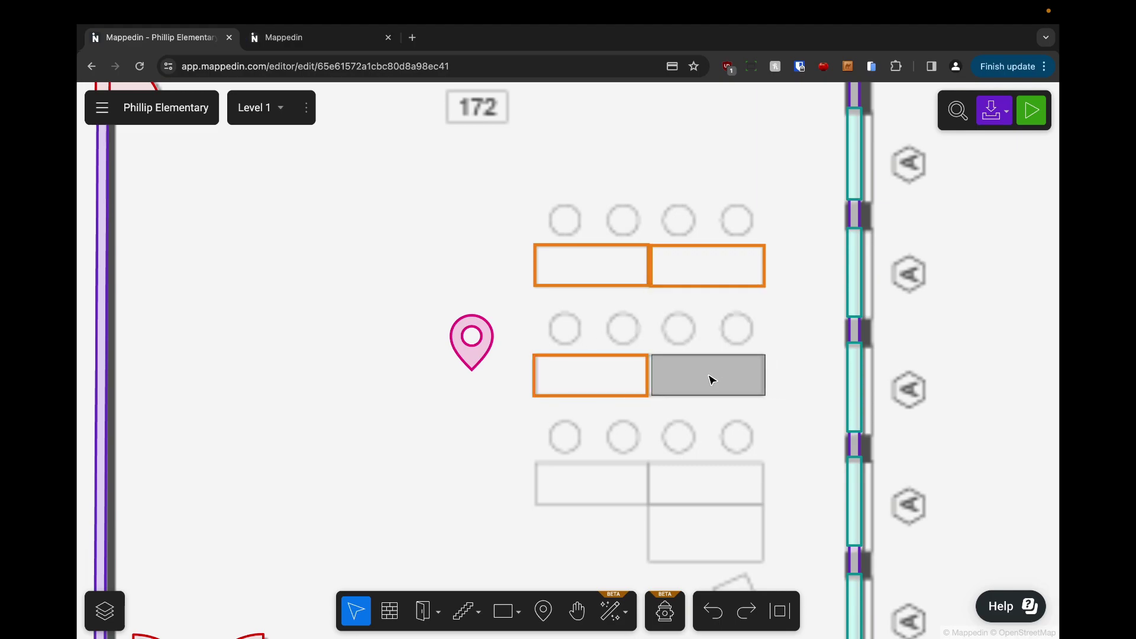
pyautogui.click(710, 379)
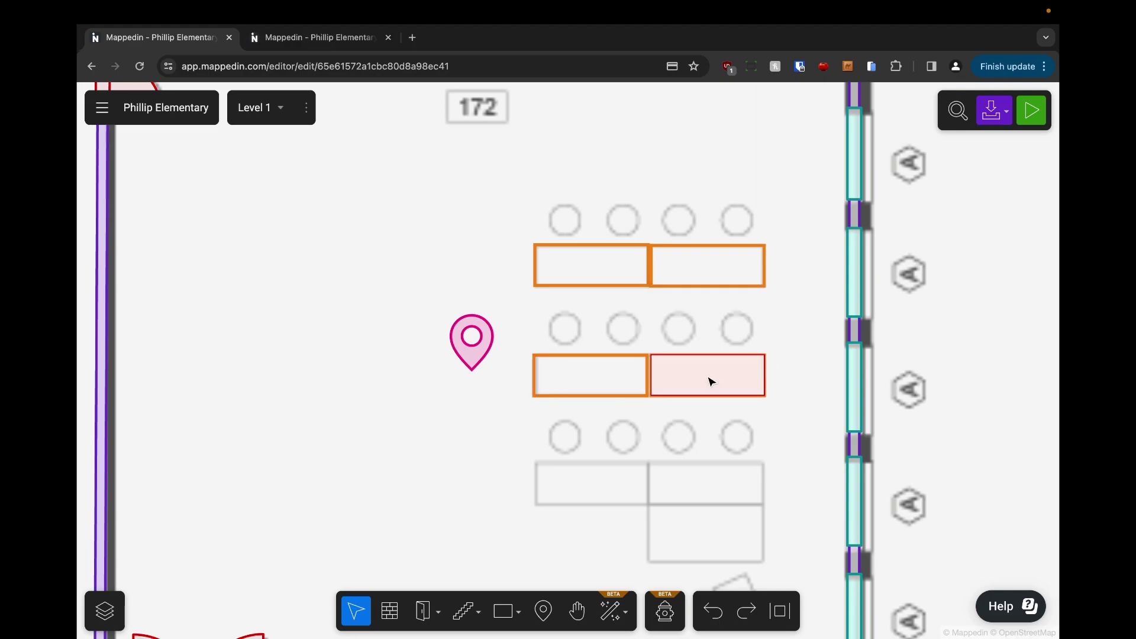
pyautogui.click(594, 488)
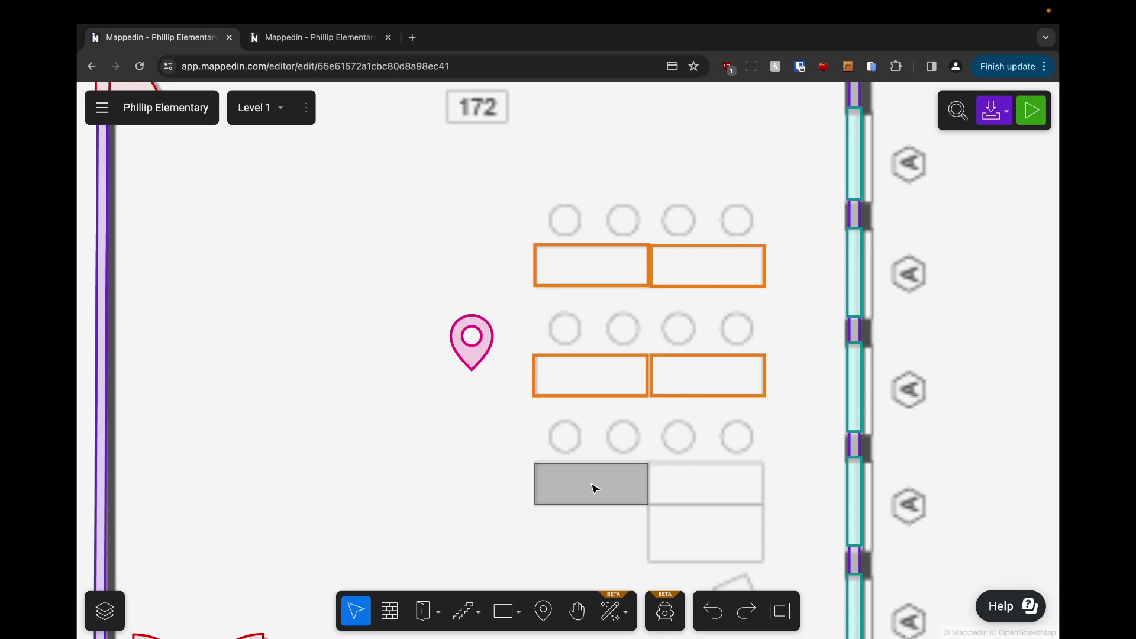
pyautogui.click(711, 487)
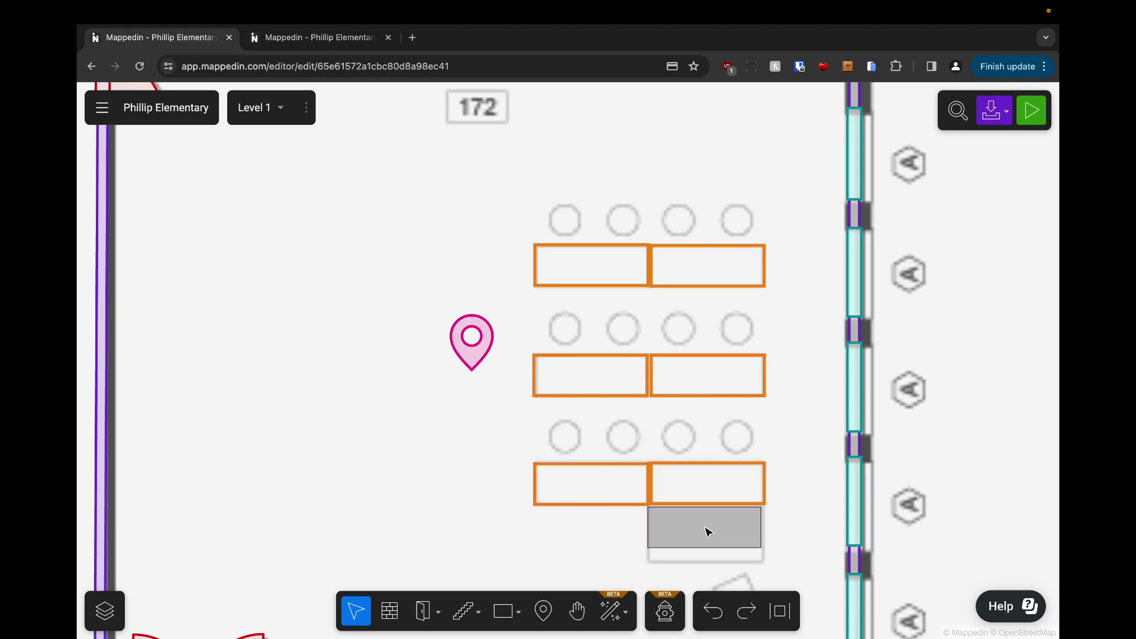
pyautogui.click(709, 533)
# Stretch the lowest Library desk down to fill its table outline.
pyautogui.scroll(-5, 806, 540)
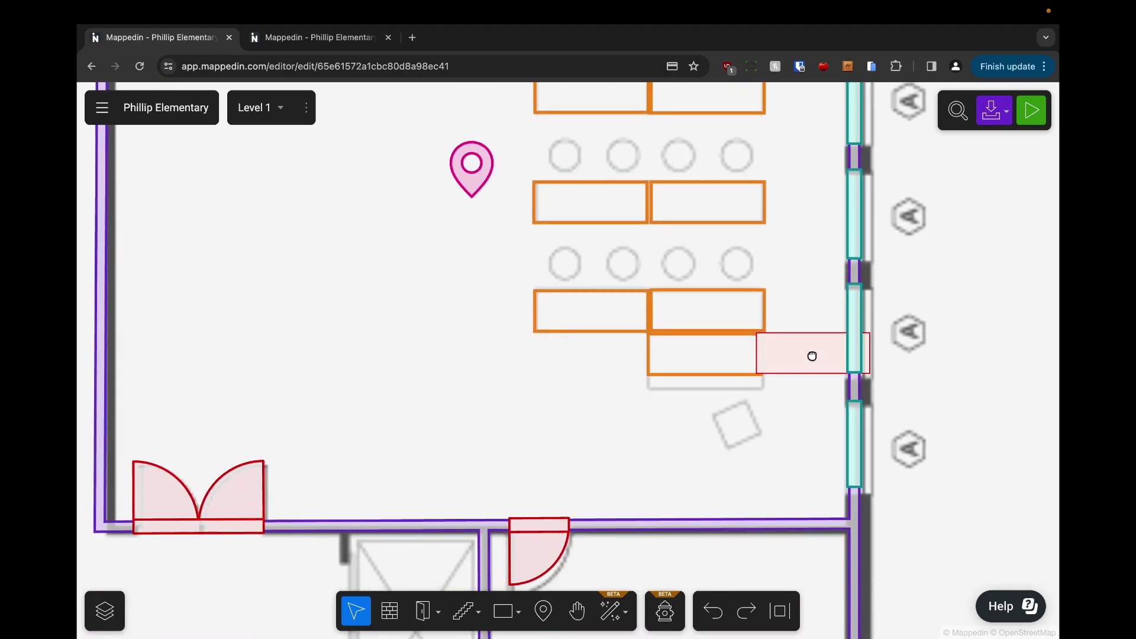
pyautogui.scroll(3, 801, 403)
pyautogui.moveTo(791, 405); pyautogui.dragTo(715, 428)
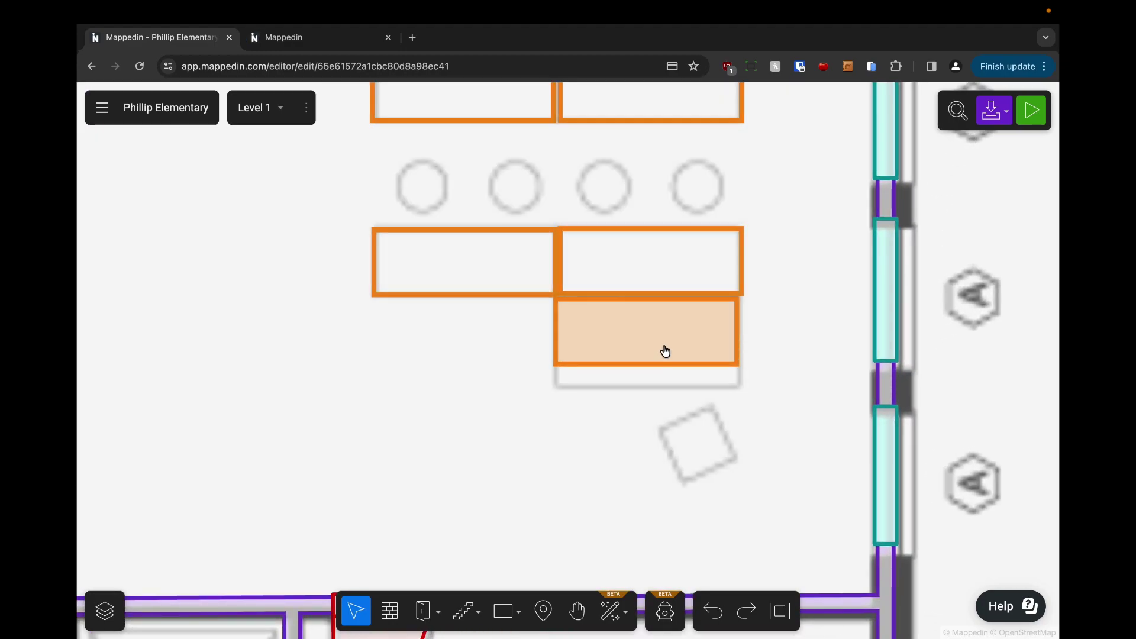
pyautogui.click(661, 355)
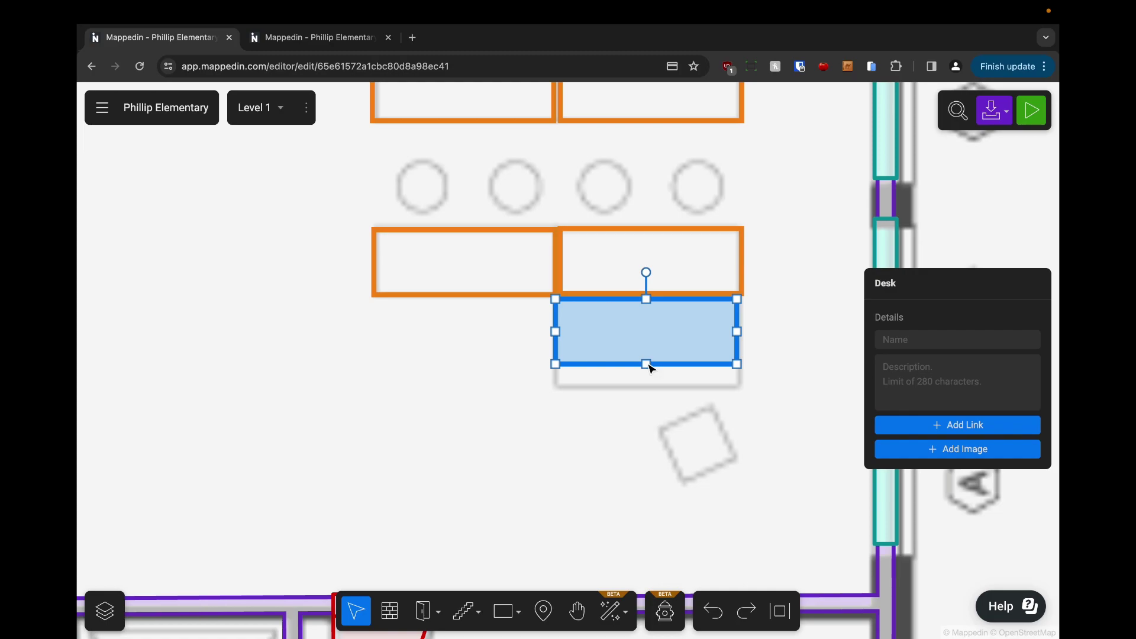
pyautogui.click(649, 375)
pyautogui.click(649, 352)
pyautogui.moveTo(652, 358); pyautogui.dragTo(647, 395)
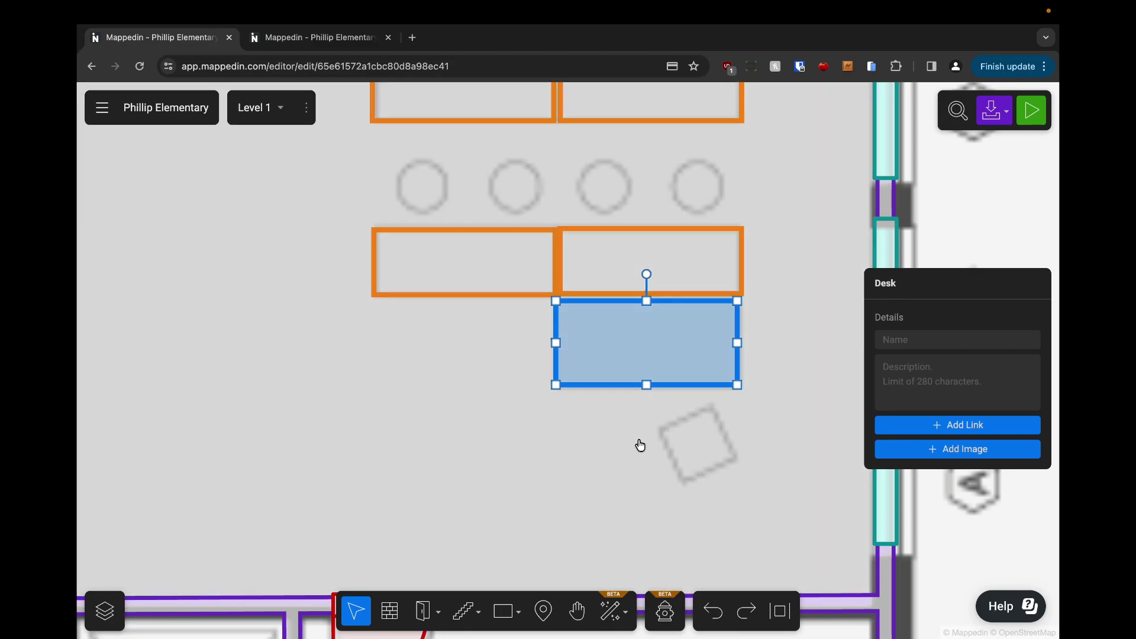
pyautogui.scroll(-5, 830, 239)
# Place a Round Desk over the first top-row chair and shrink it to the chair's size.
pyautogui.scroll(3, 830, 240)
pyautogui.click(829, 243)
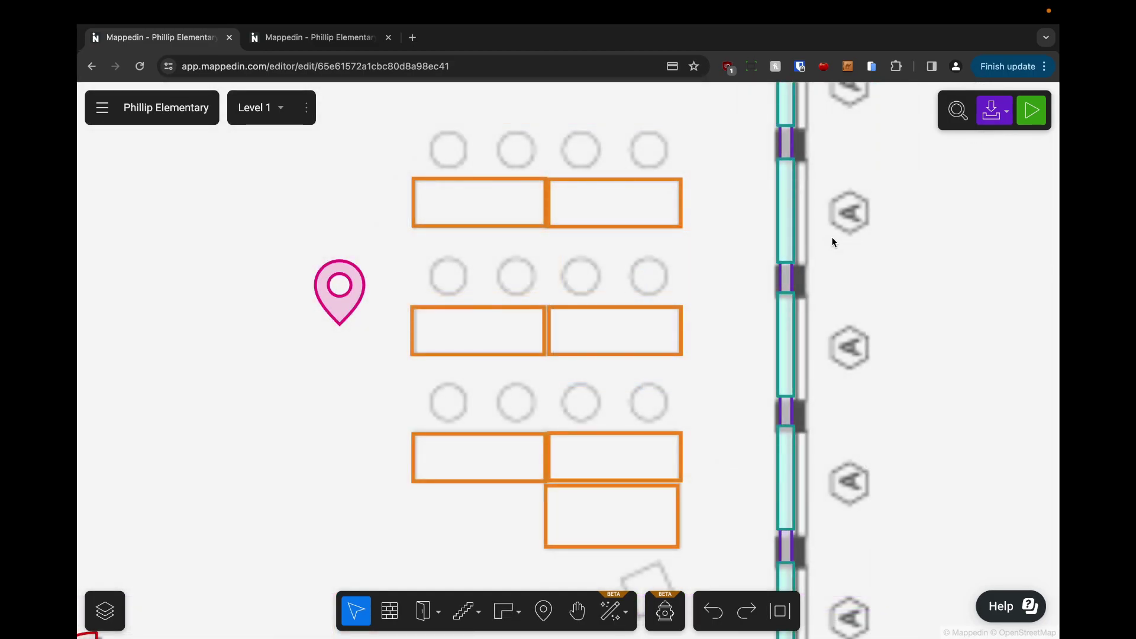
pyautogui.moveTo(832, 238); pyautogui.dragTo(830, 256)
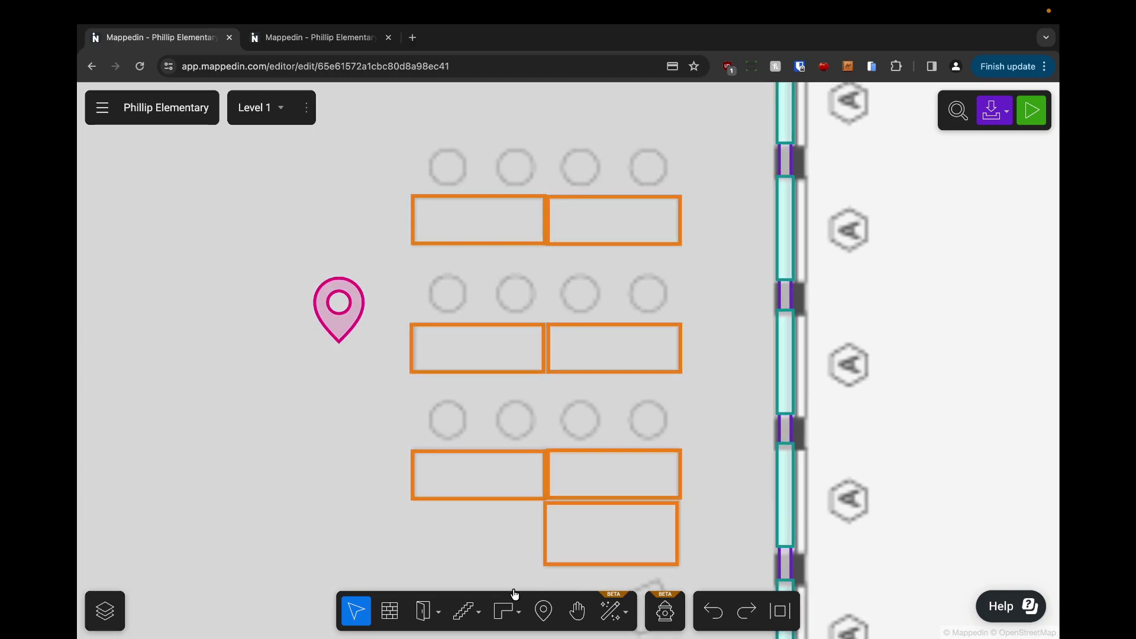
pyautogui.click(498, 618)
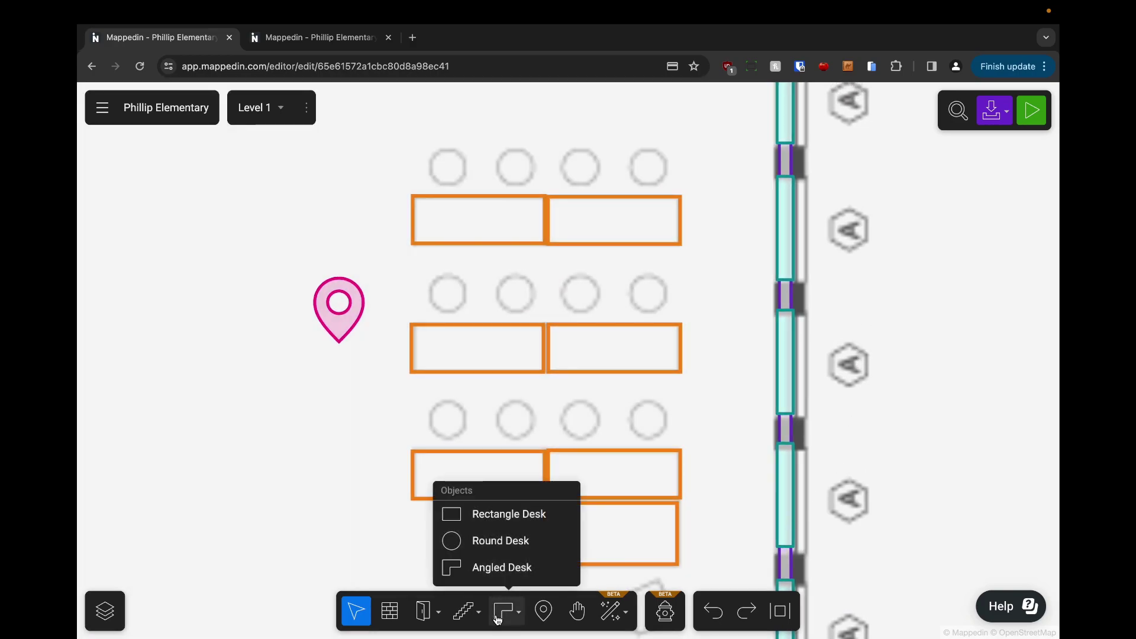
pyautogui.click(470, 548)
pyautogui.moveTo(459, 142); pyautogui.dragTo(531, 243)
pyautogui.scroll(3, 531, 243)
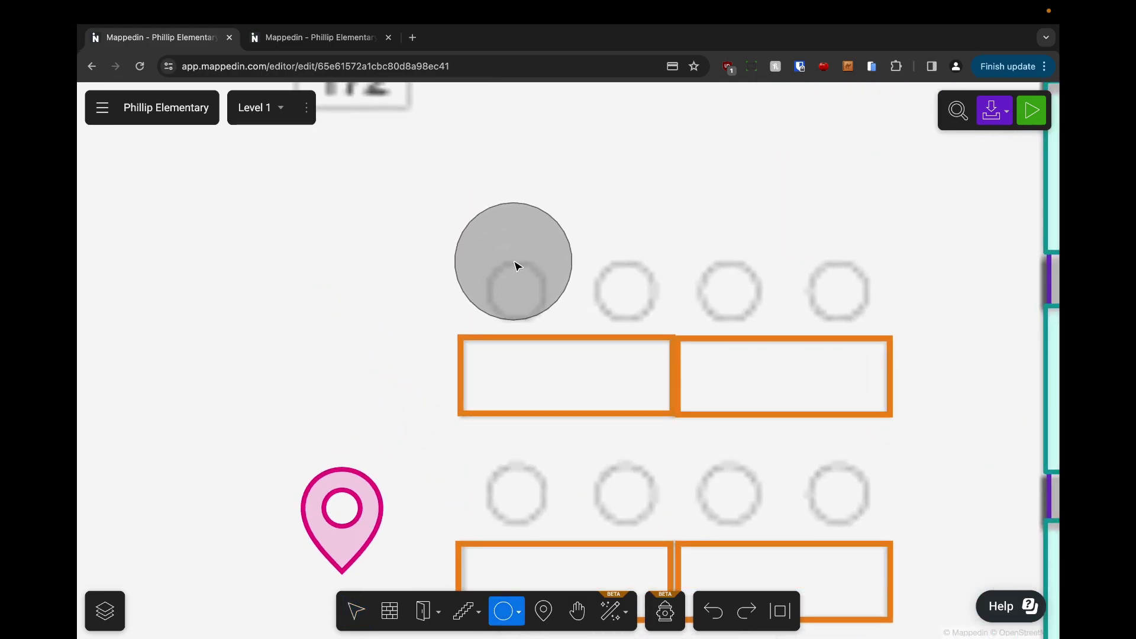
pyautogui.click(517, 265)
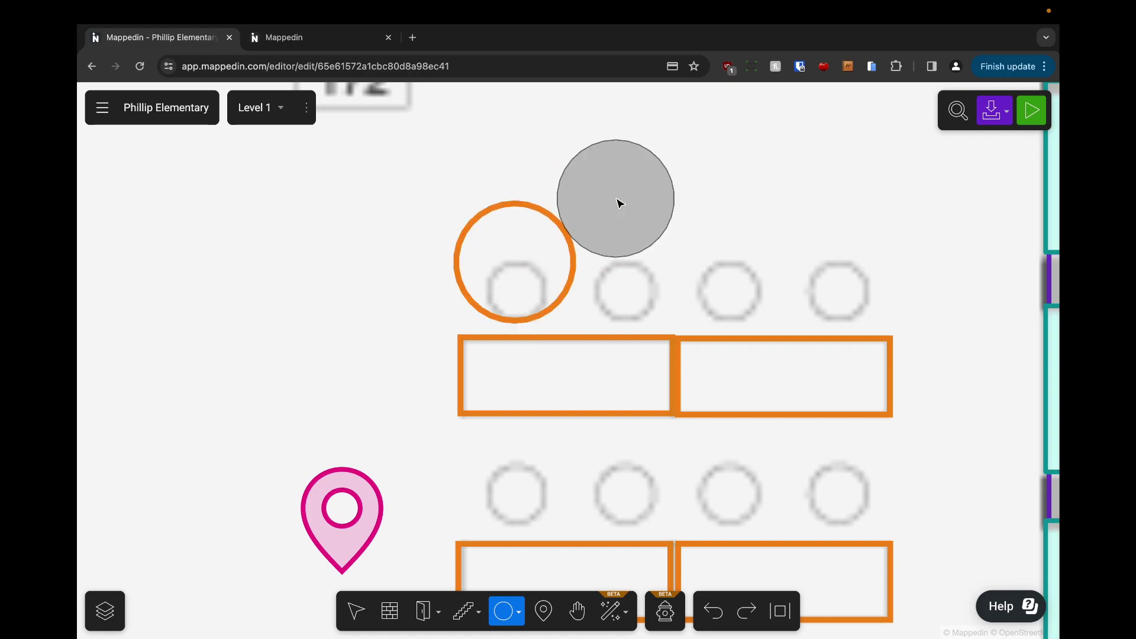
pyautogui.press('Escape')
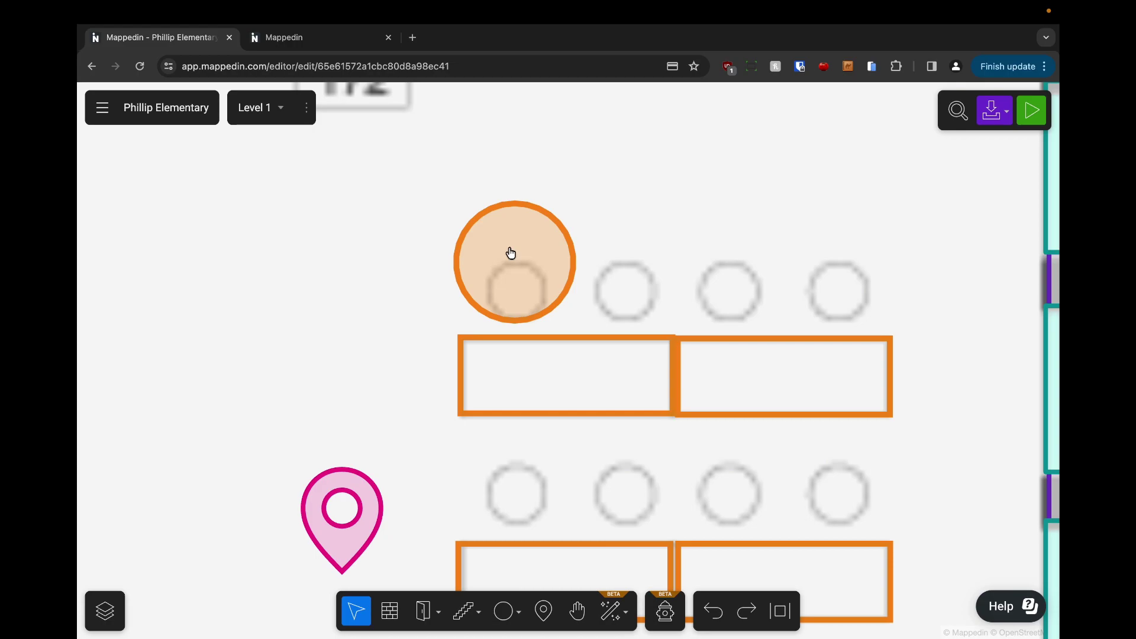
pyautogui.click(489, 233)
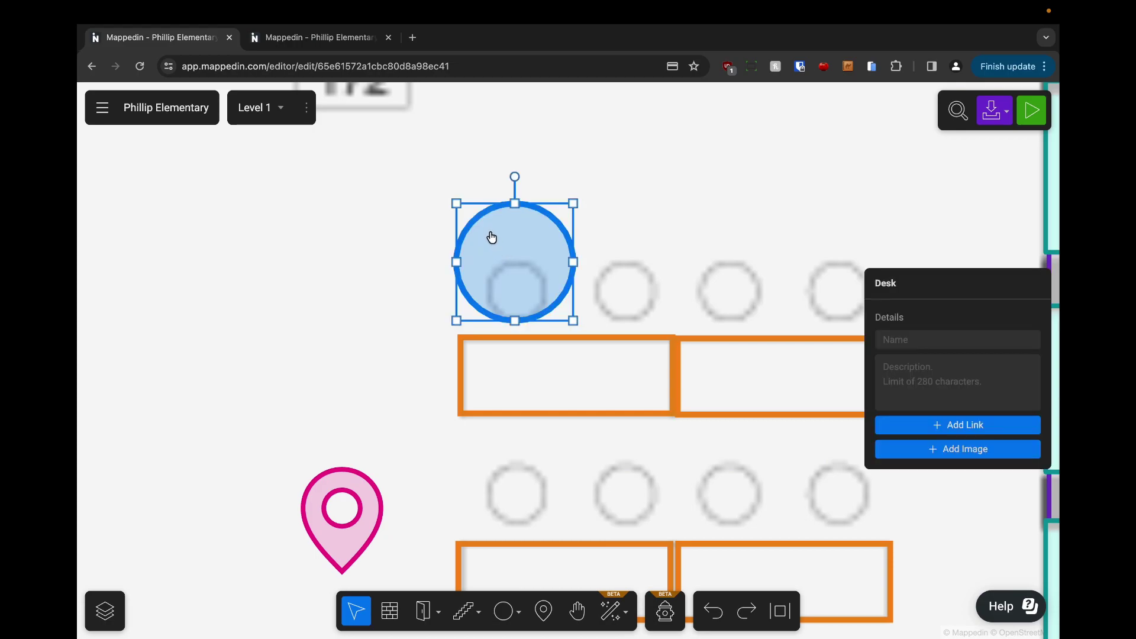
pyautogui.moveTo(460, 205); pyautogui.dragTo(515, 296)
pyautogui.hscroll(5, 598, 221)
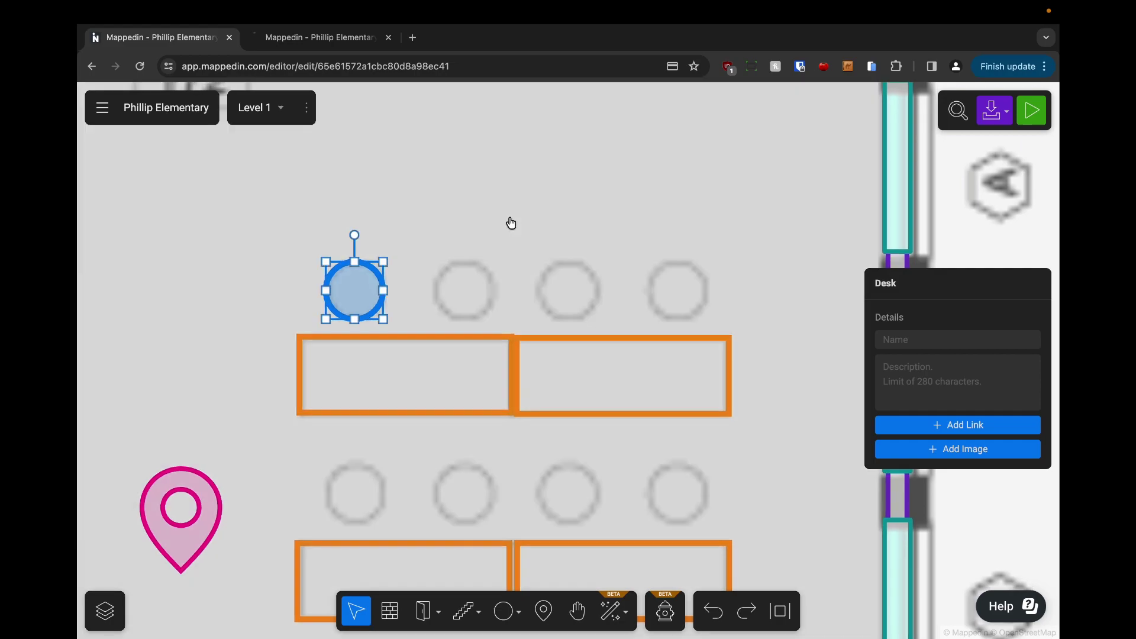
# Place round desks over the remaining top-row chair spots, completing the row of four.
pyautogui.click(511, 223)
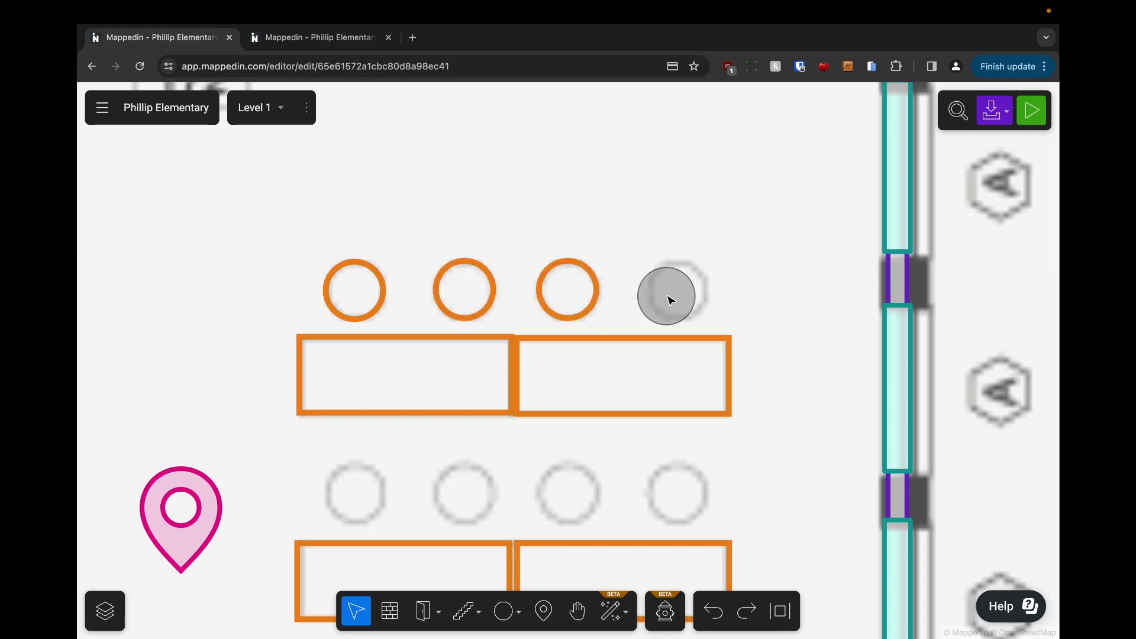
pyautogui.moveTo(679, 292); pyautogui.dragTo(783, 386)
pyautogui.scroll(-5, 784, 386)
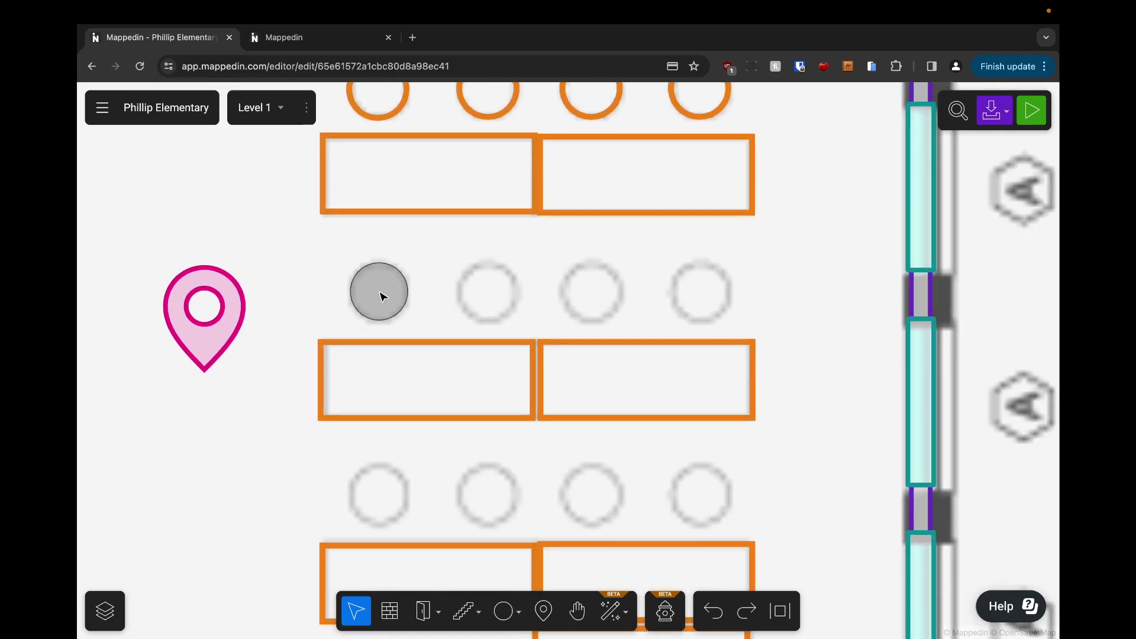
pyautogui.keyDown('shift'); pyautogui.click(381, 296); pyautogui.keyUp('shift')
pyautogui.keyDown('shift'); pyautogui.click(486, 292); pyautogui.keyUp('shift')
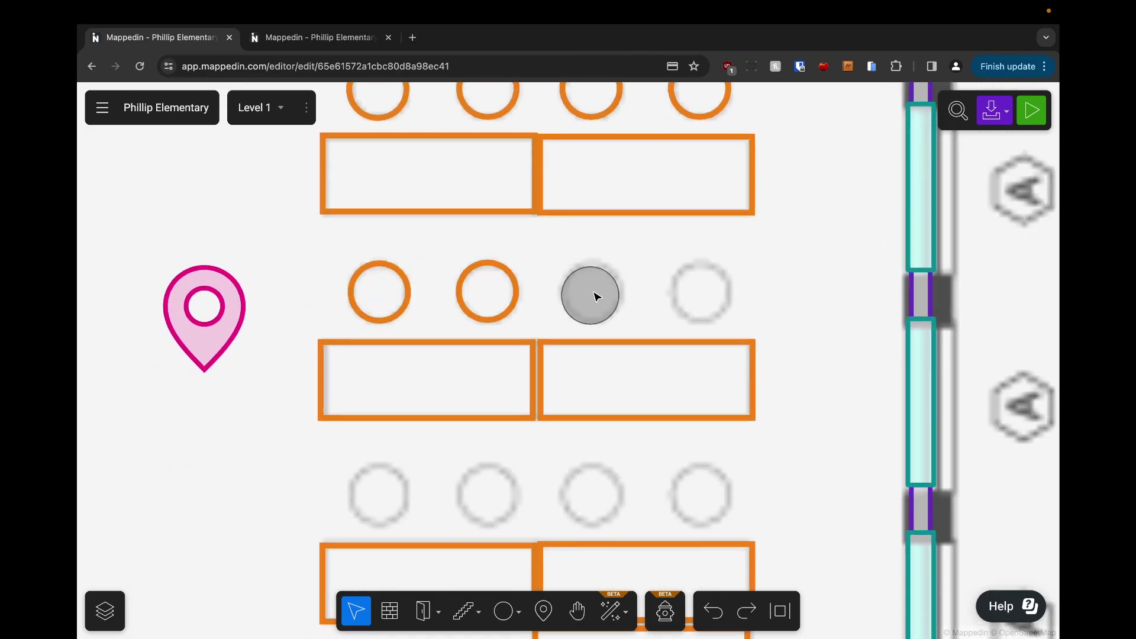
pyautogui.keyDown('shift'); pyautogui.click(595, 296); pyautogui.keyUp('shift')
pyautogui.keyDown('shift'); pyautogui.click(704, 296); pyautogui.keyUp('shift')
# Place round desks over the chair spots above the lower desk rows.
pyautogui.scroll(-5, 806, 299)
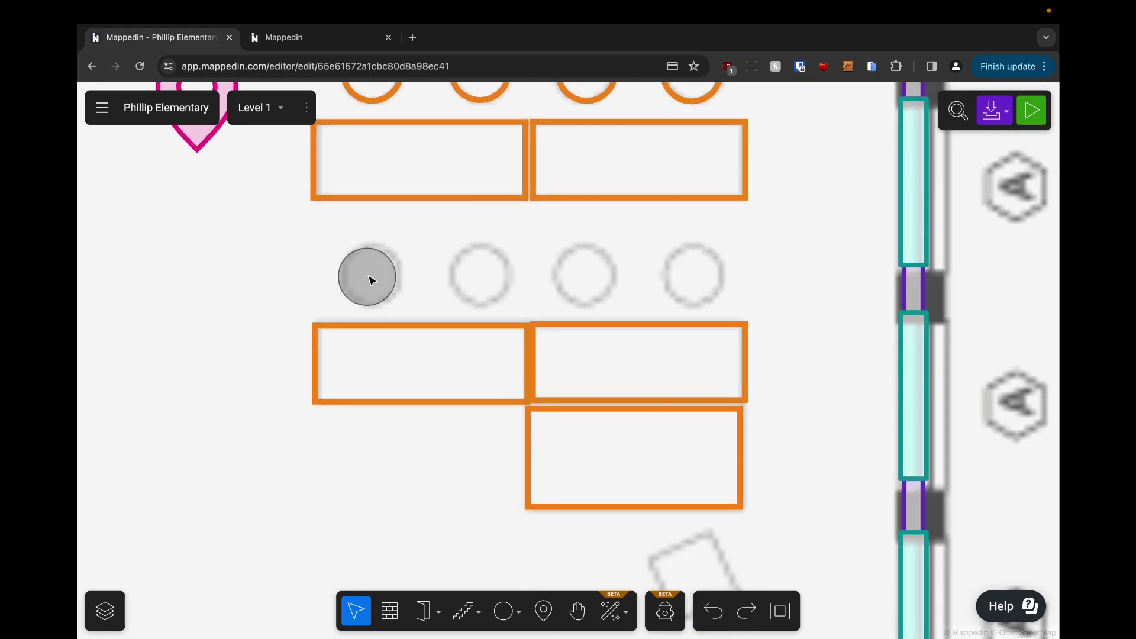
pyautogui.keyDown('shift'); pyautogui.click(374, 275); pyautogui.keyUp('shift')
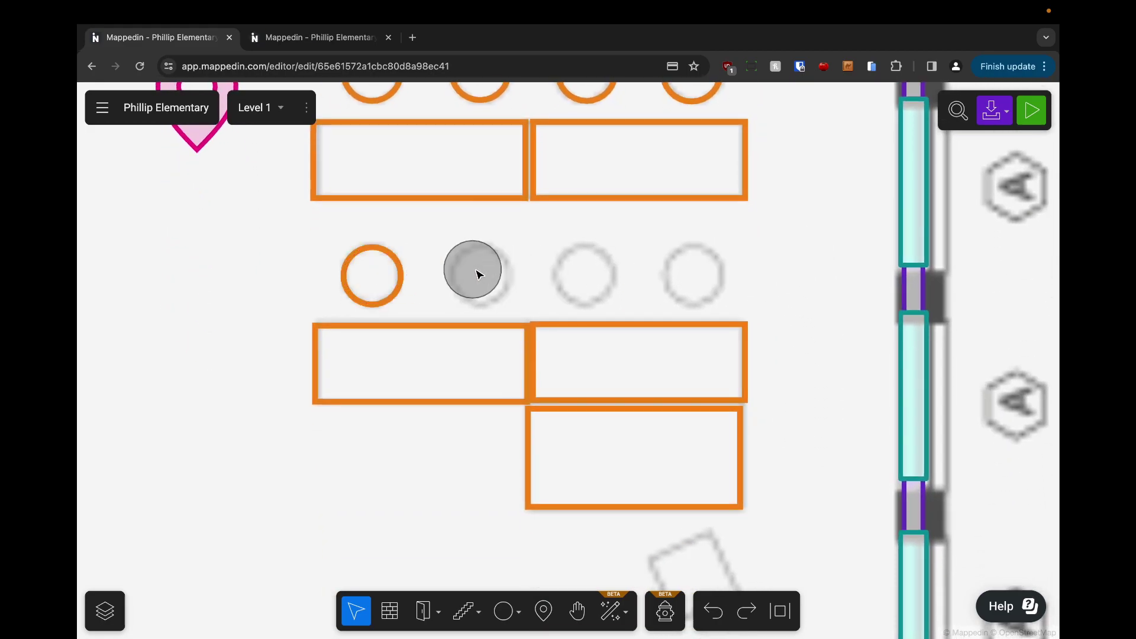
pyautogui.keyDown('shift'); pyautogui.click(589, 273); pyautogui.keyUp('shift')
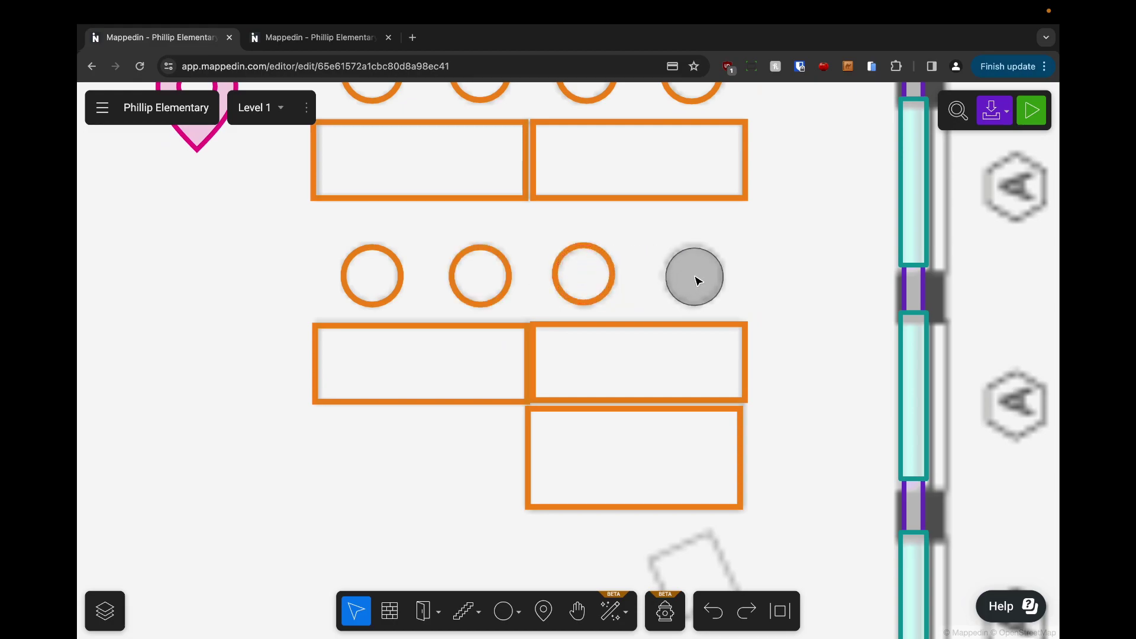
pyautogui.scroll(-3, 773, 297)
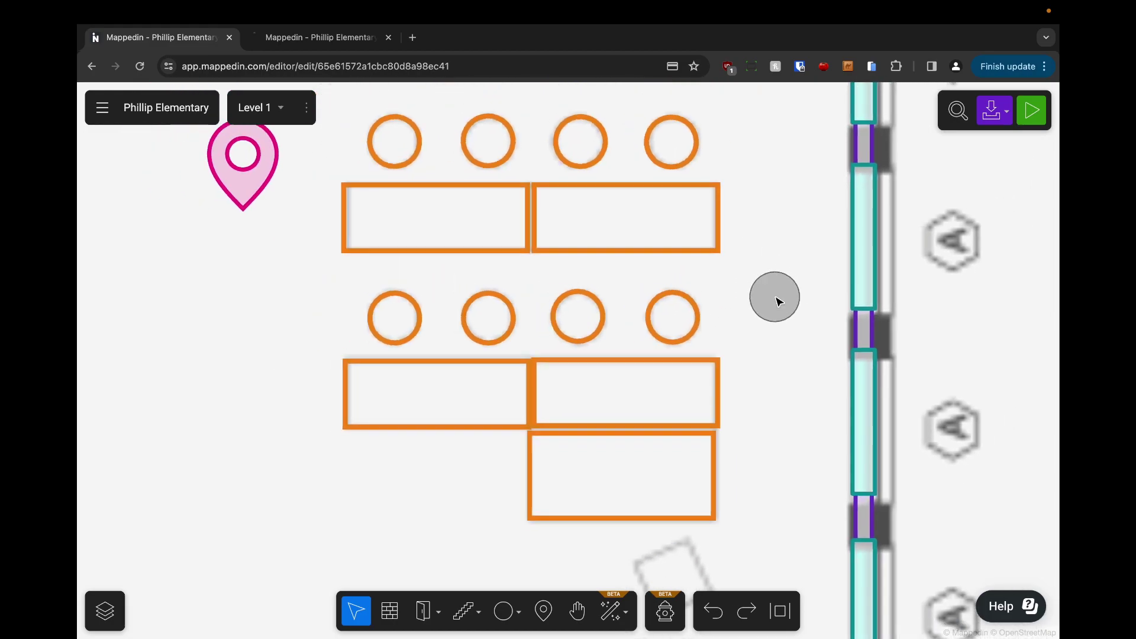
pyautogui.scroll(-1, 776, 299)
pyautogui.moveTo(770, 250); pyautogui.dragTo(785, 286)
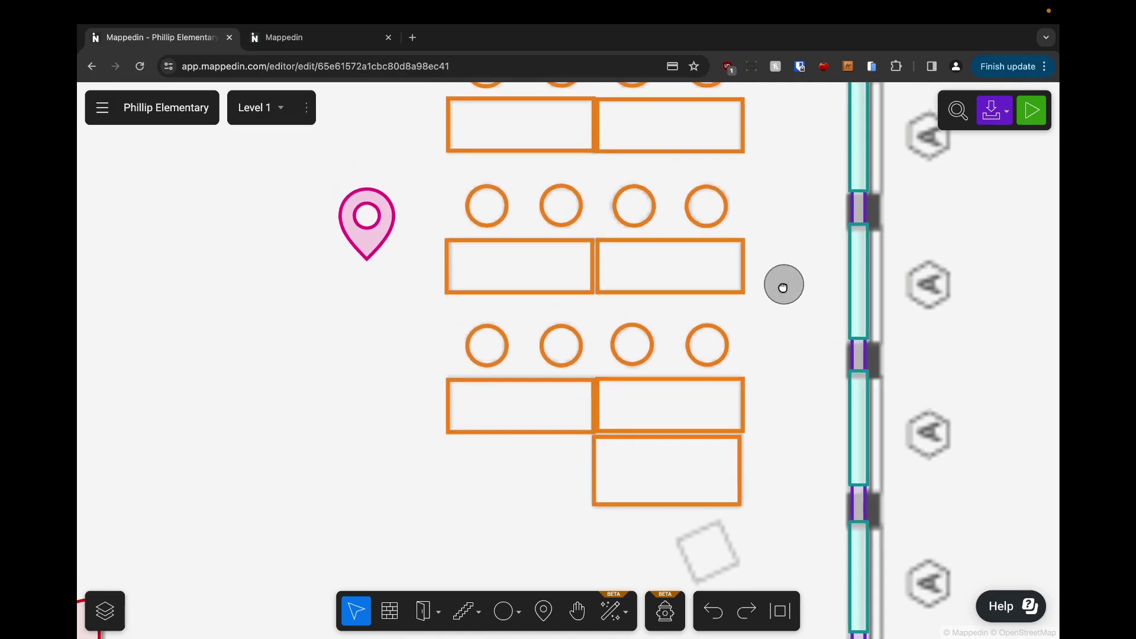
# Place an Angled Desk on the open floor left of the Library tables and select it.
pyautogui.moveTo(776, 325); pyautogui.dragTo(875, 298)
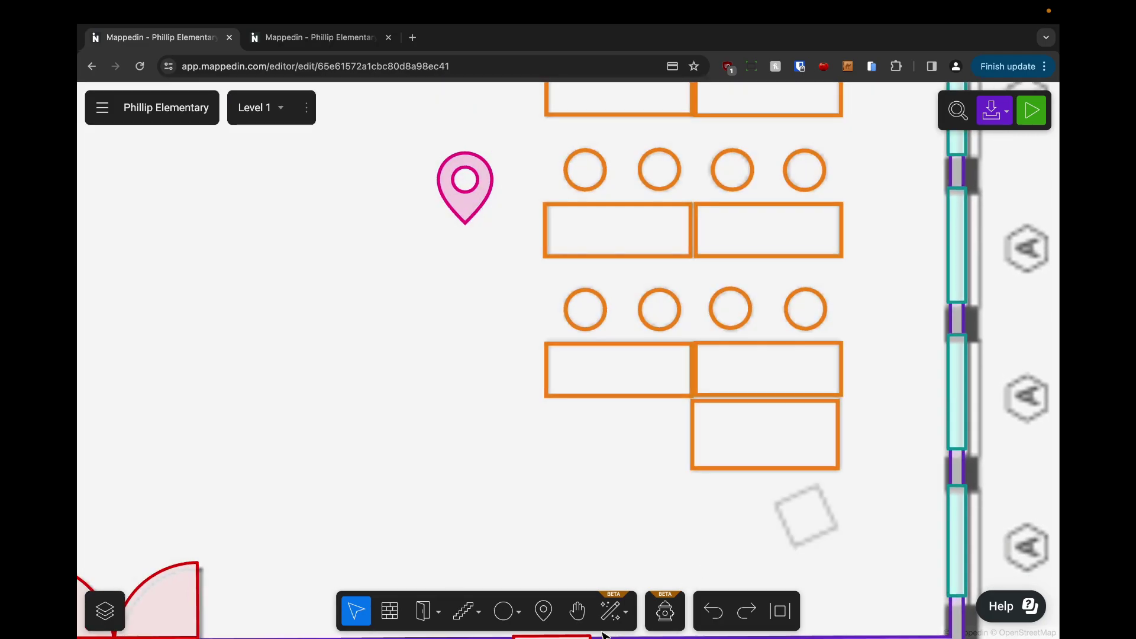
pyautogui.moveTo(499, 615)
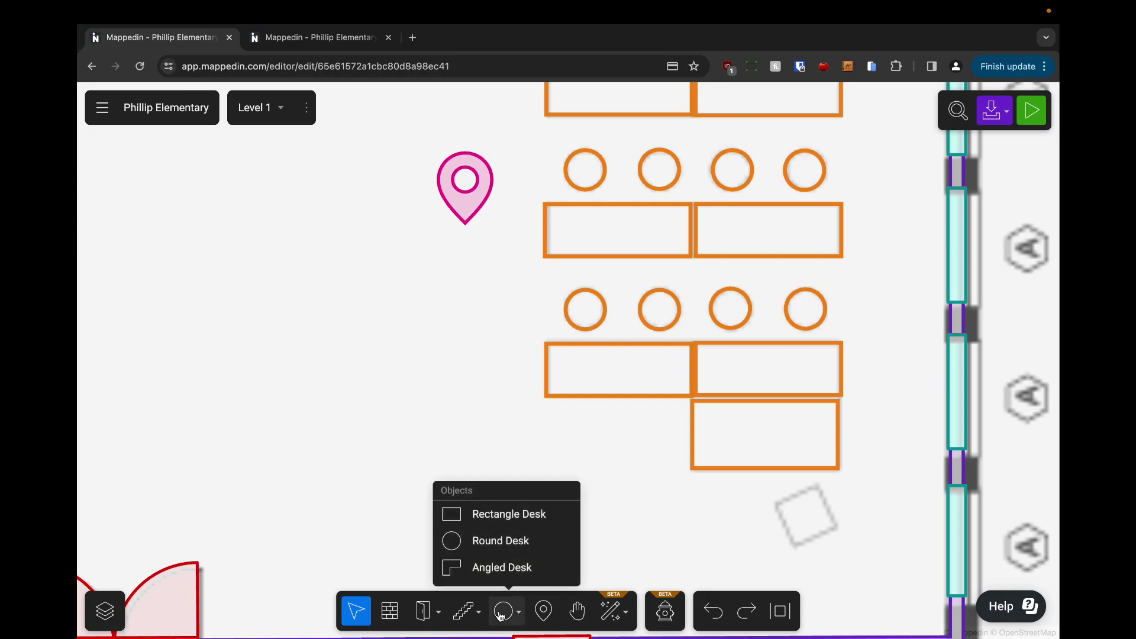
pyautogui.click(500, 569)
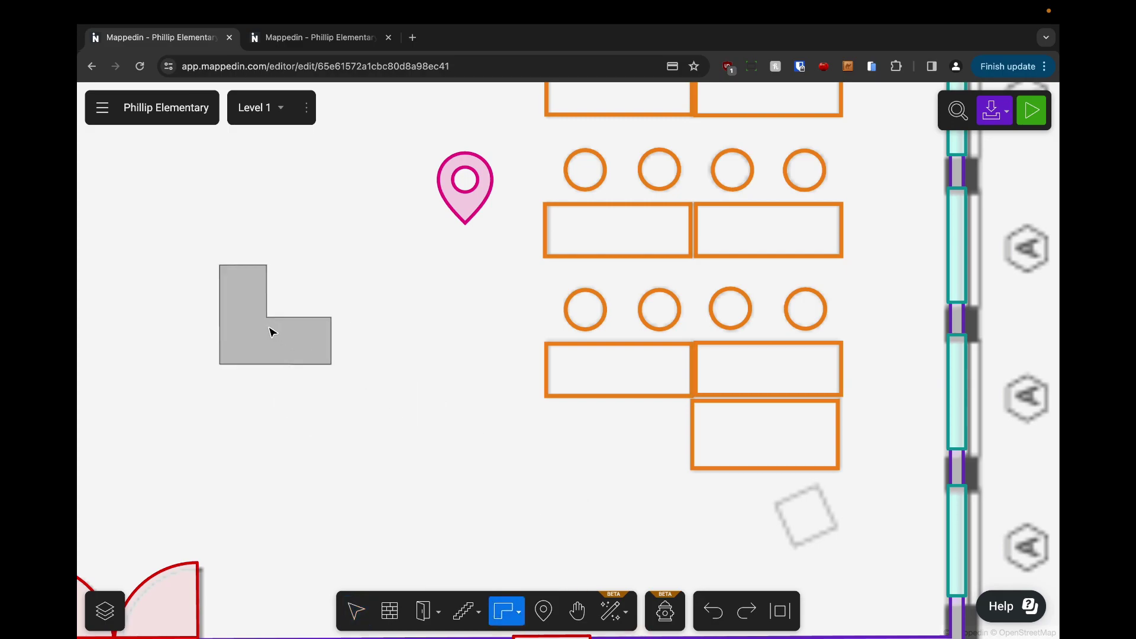
pyautogui.moveTo(272, 329); pyautogui.dragTo(517, 359)
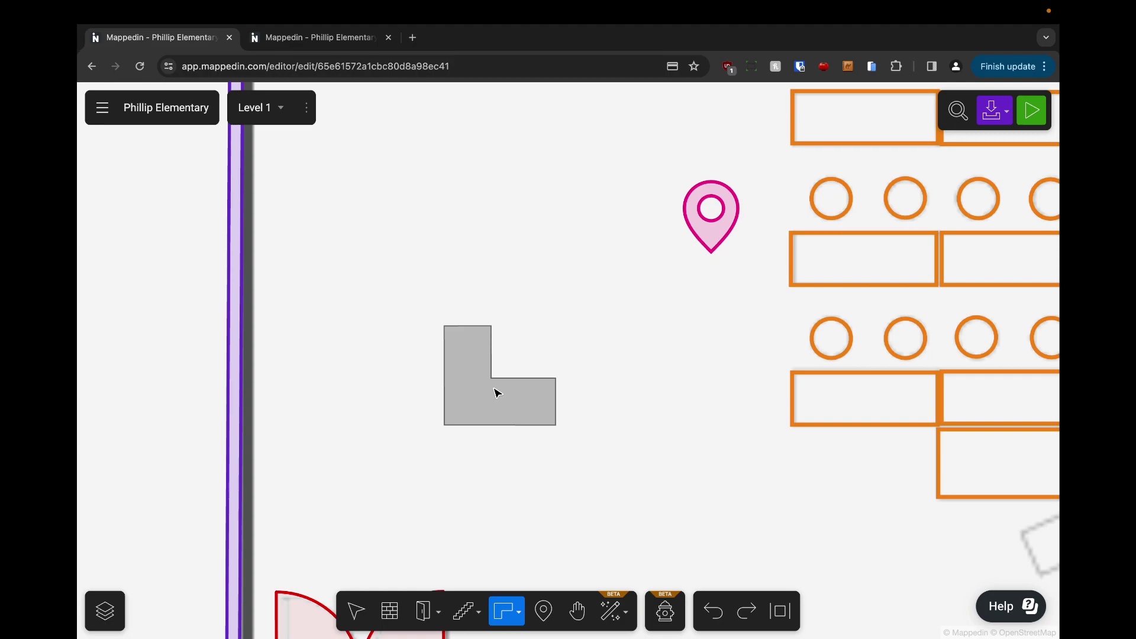
pyautogui.click(497, 394)
pyautogui.press('Escape')
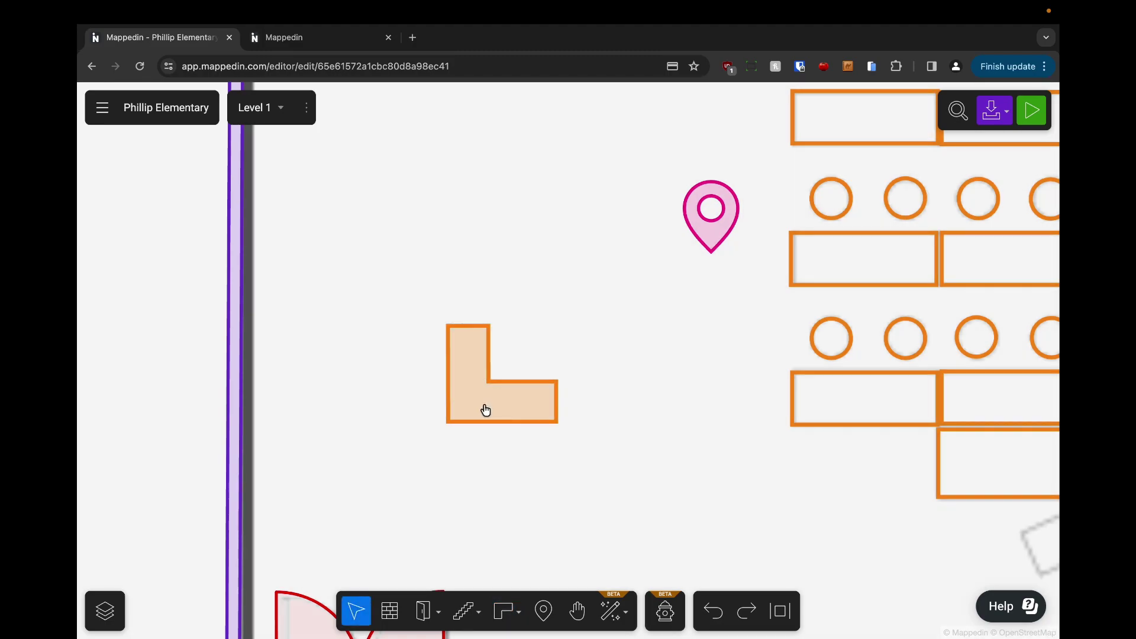
pyautogui.click(485, 409)
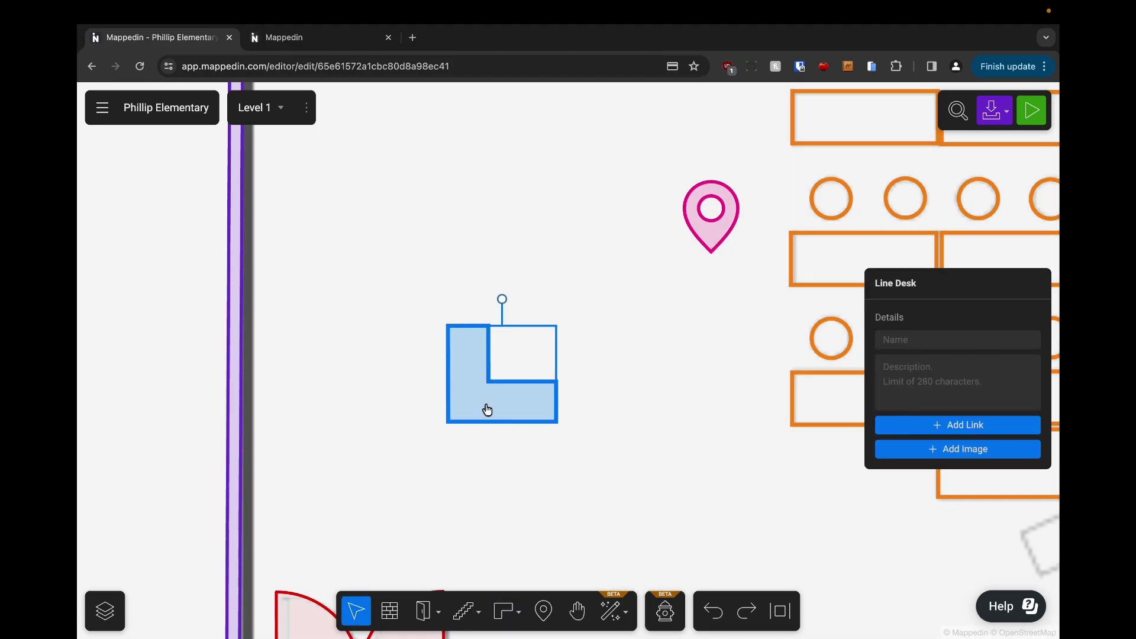
pyautogui.scroll(3, 487, 409)
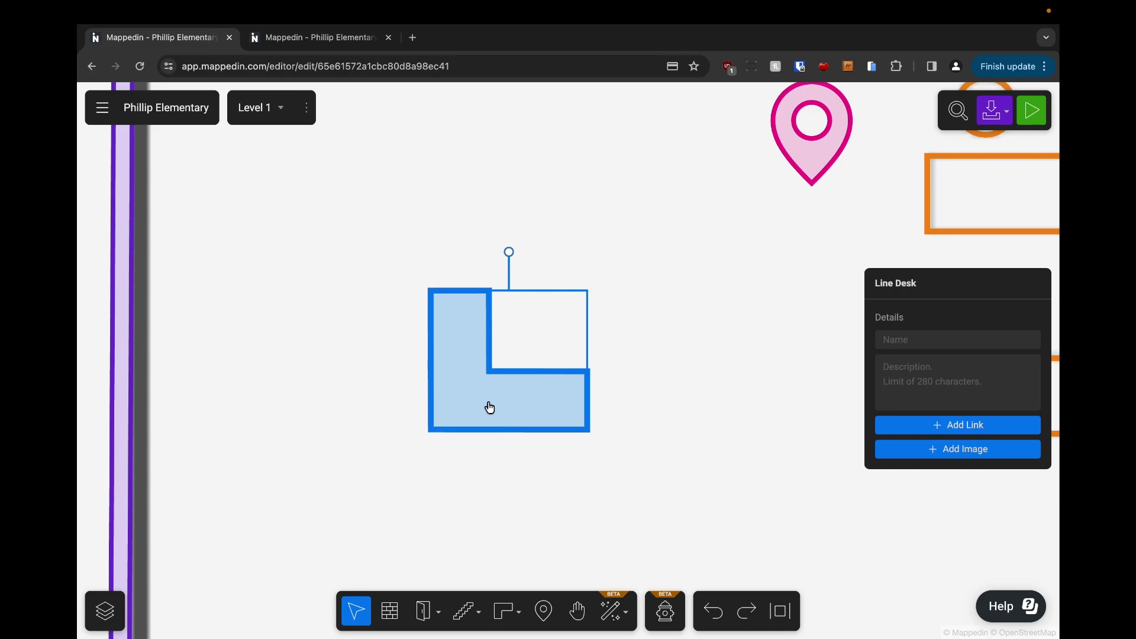
# Reshape the angled desk's centerline into a multi-turn zigzag, adding an extra bend point on the right section.
pyautogui.doubleClick(483, 414)
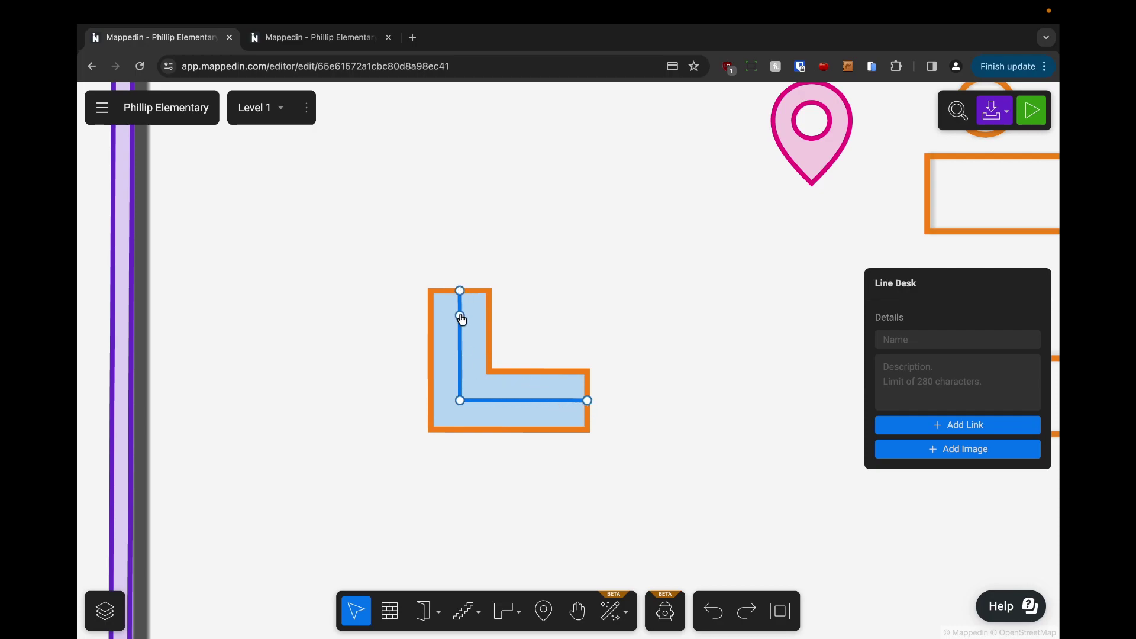
pyautogui.moveTo(588, 404); pyautogui.dragTo(566, 466)
pyautogui.moveTo(461, 291); pyautogui.dragTo(327, 420)
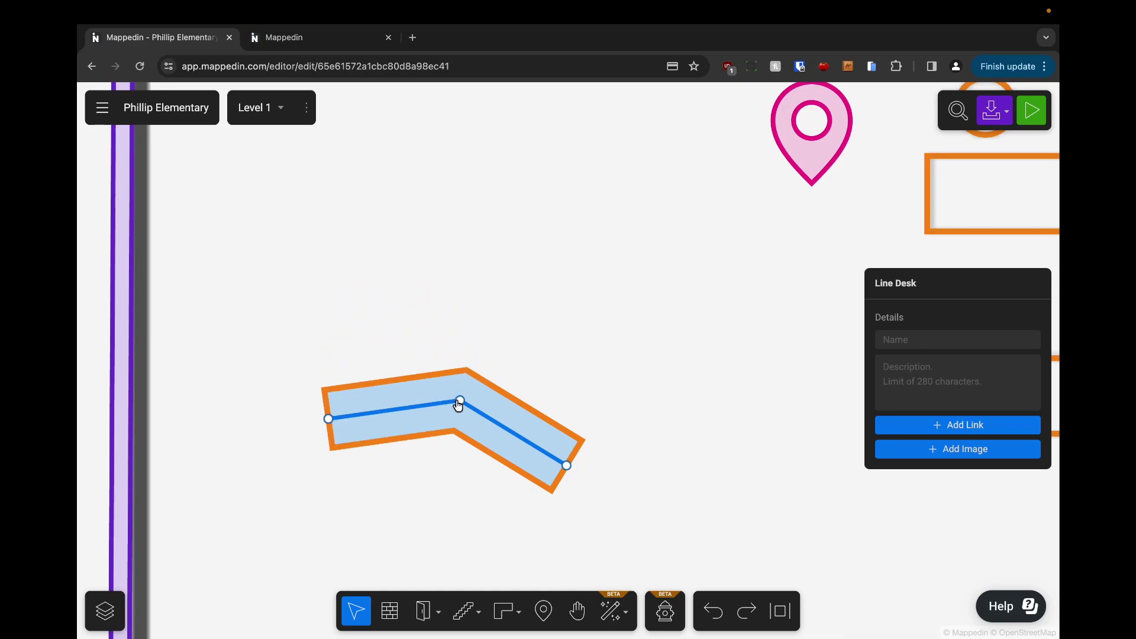
pyautogui.moveTo(459, 401); pyautogui.dragTo(468, 336)
pyautogui.click(513, 396)
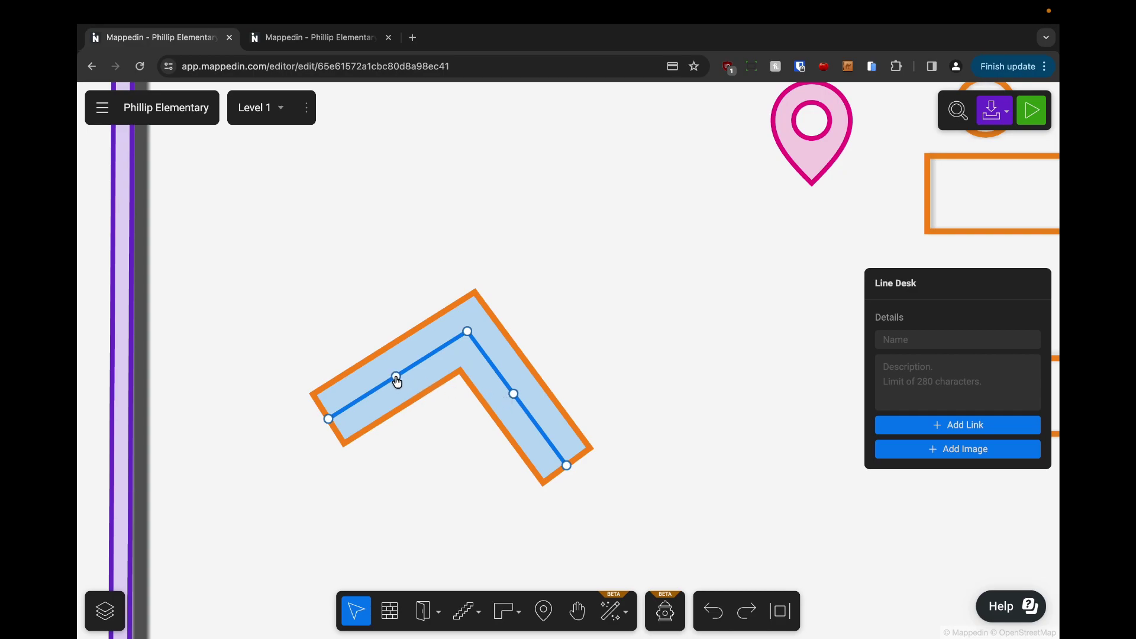
pyautogui.moveTo(569, 473); pyautogui.dragTo(618, 363)
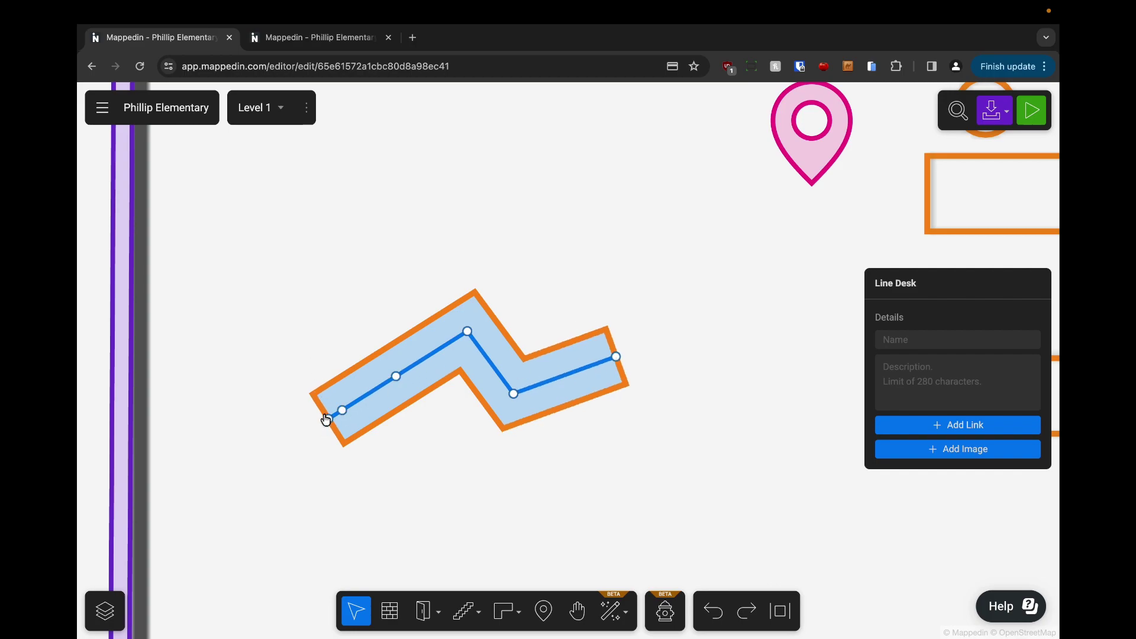
pyautogui.moveTo(329, 420); pyautogui.dragTo(306, 321)
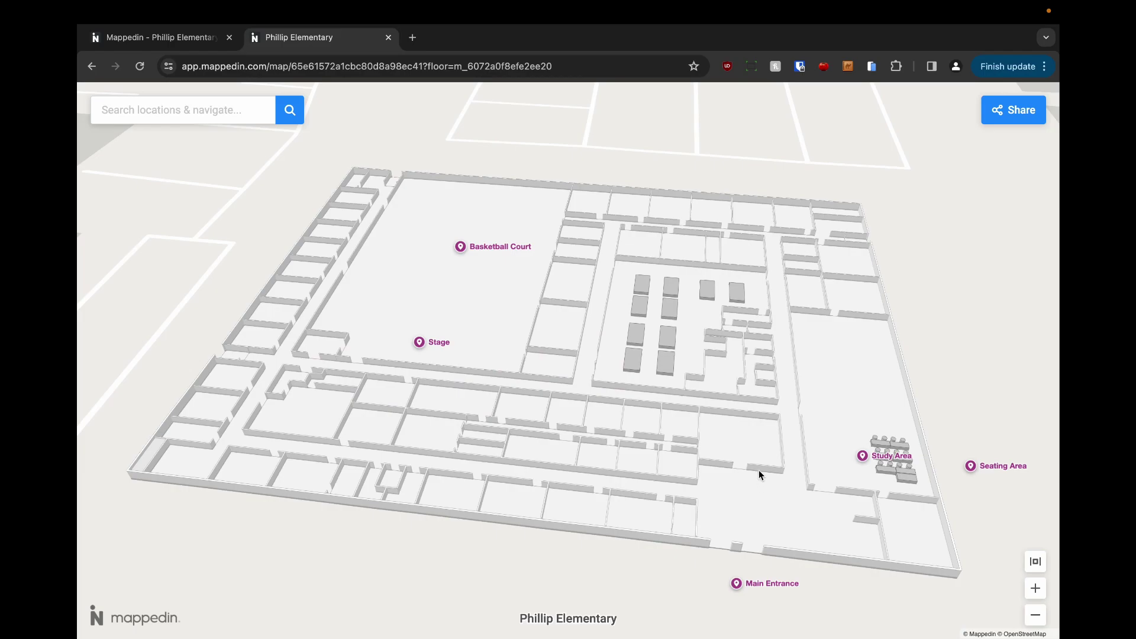
pyautogui.scroll(5, 759, 319)
pyautogui.scroll(8, 711, 329)
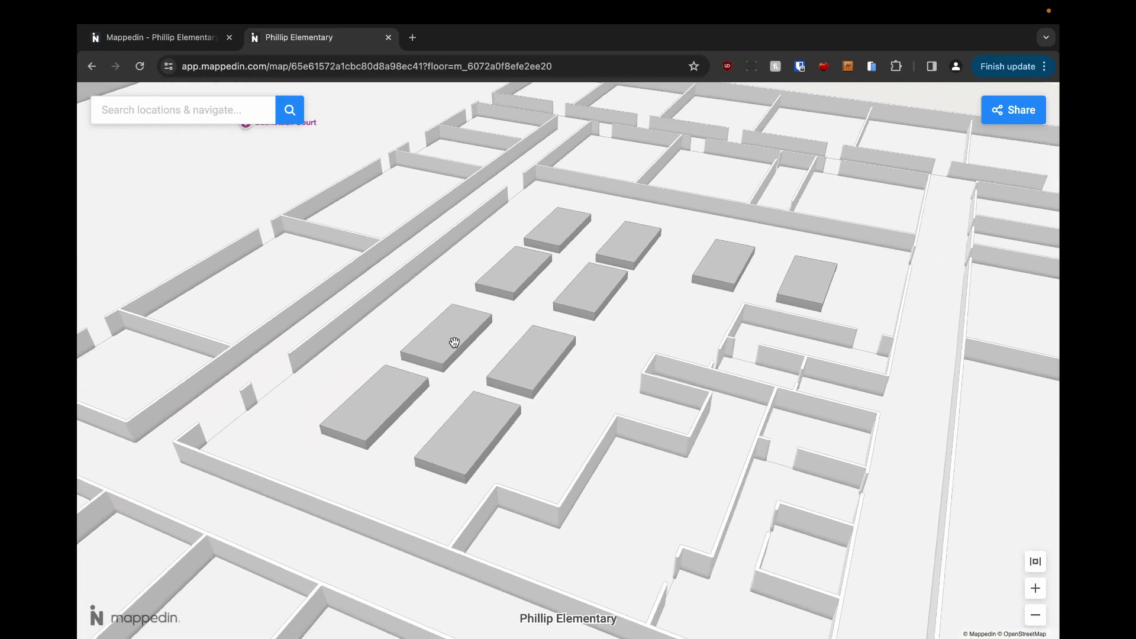
pyautogui.scroll(-10, 598, 338)
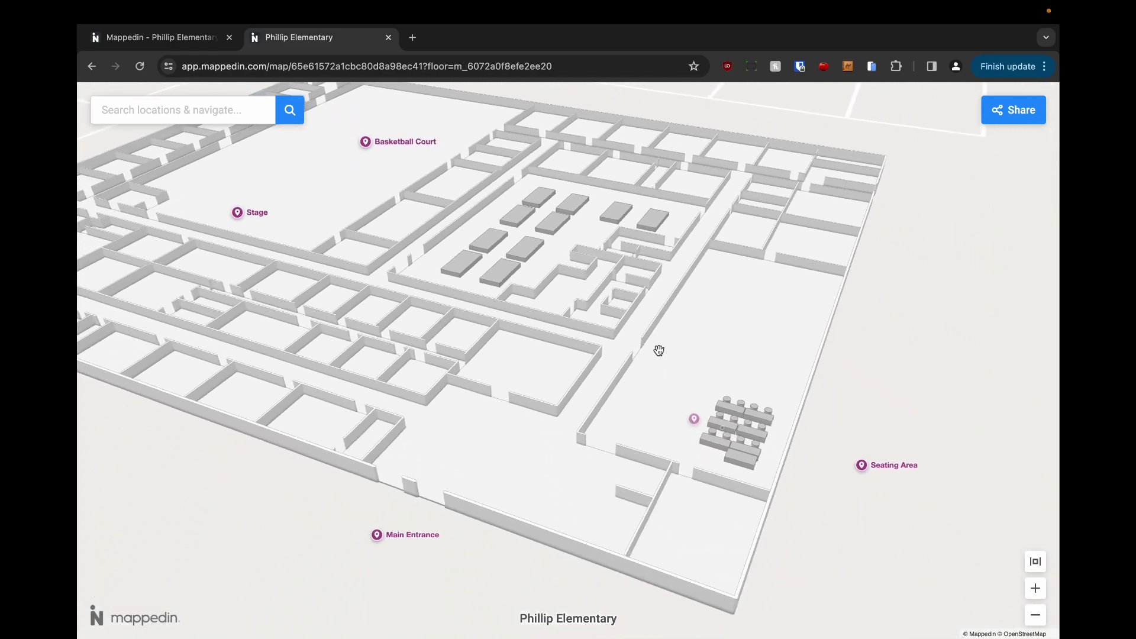
pyautogui.scroll(5, 726, 453)
pyautogui.scroll(3, 759, 366)
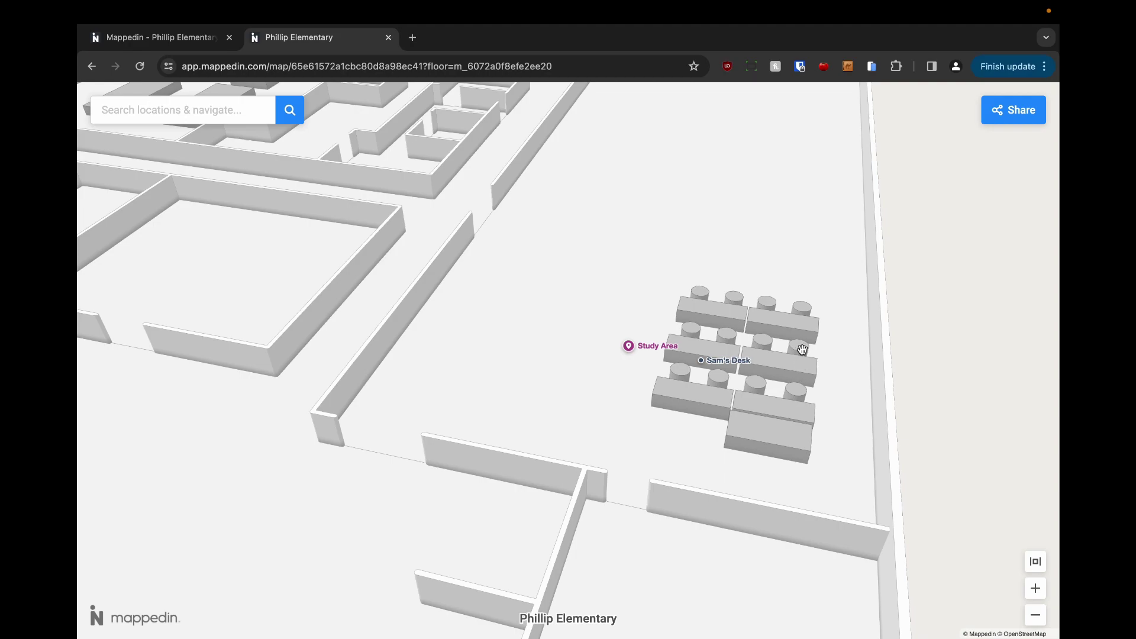
pyautogui.scroll(2, 801, 342)
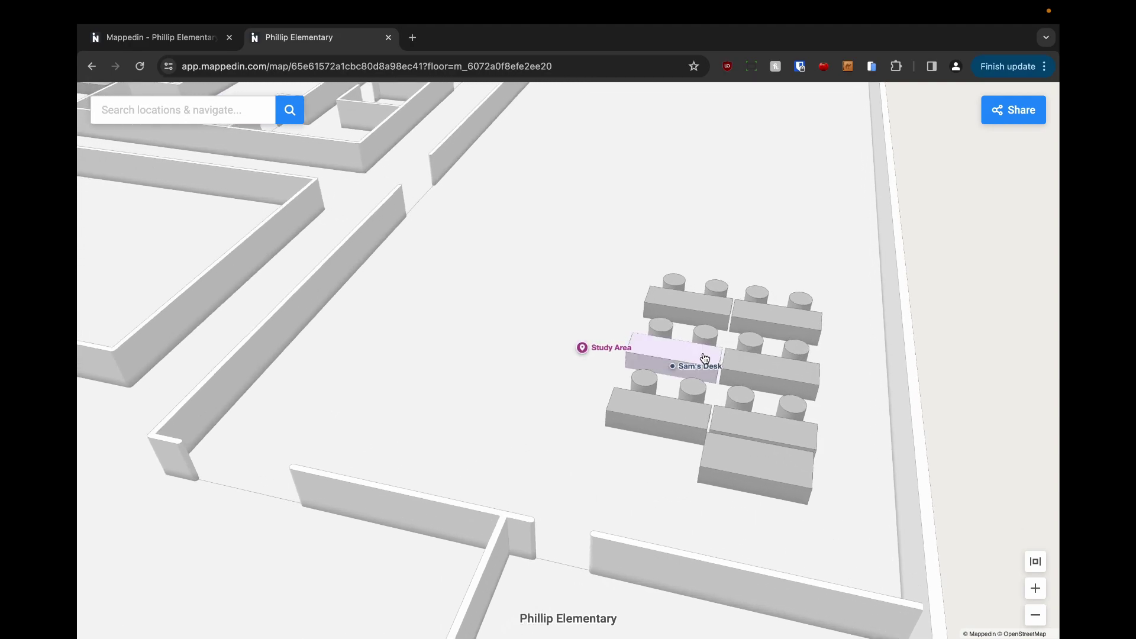
pyautogui.click(704, 358)
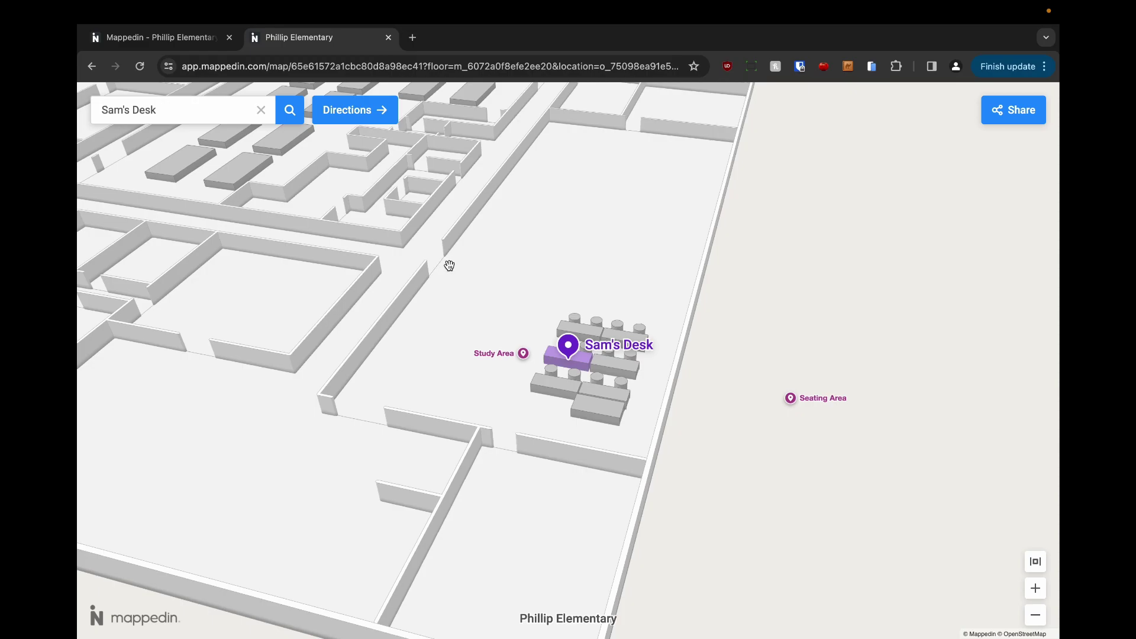
pyautogui.click(261, 110)
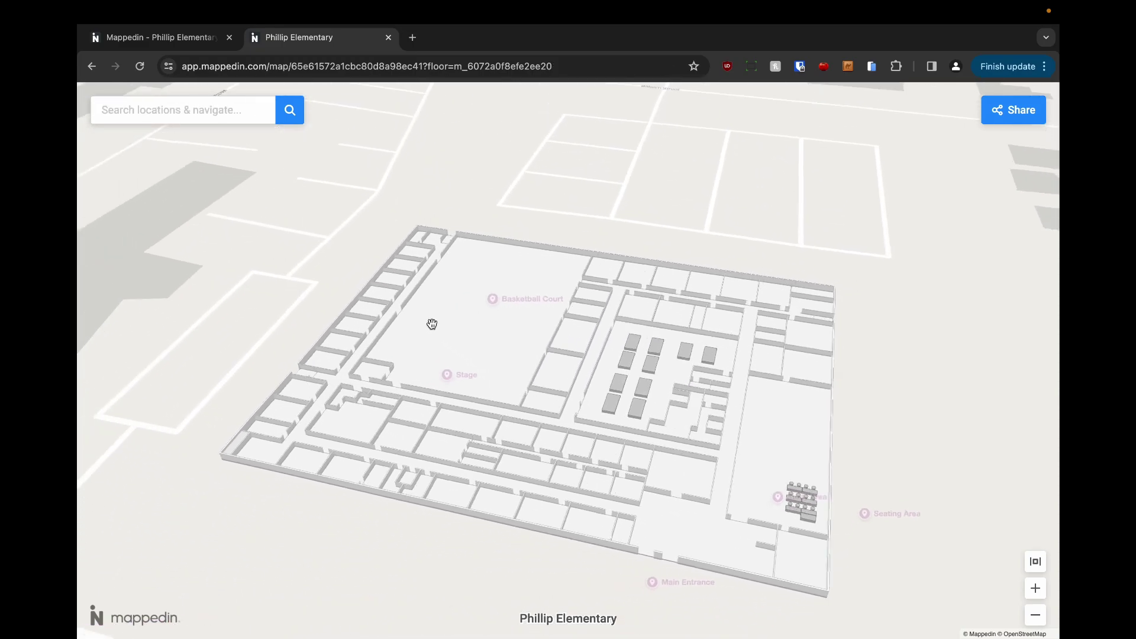